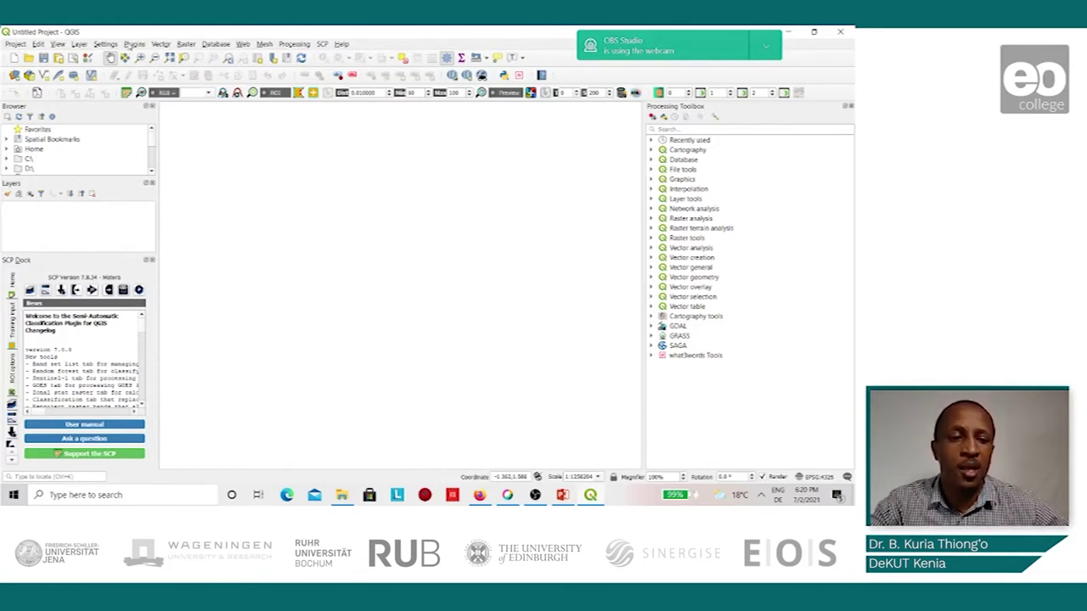
Check in the Plugin Manager that the Semi-Automatic Classification Plugin is installed.
left_click(134, 44)
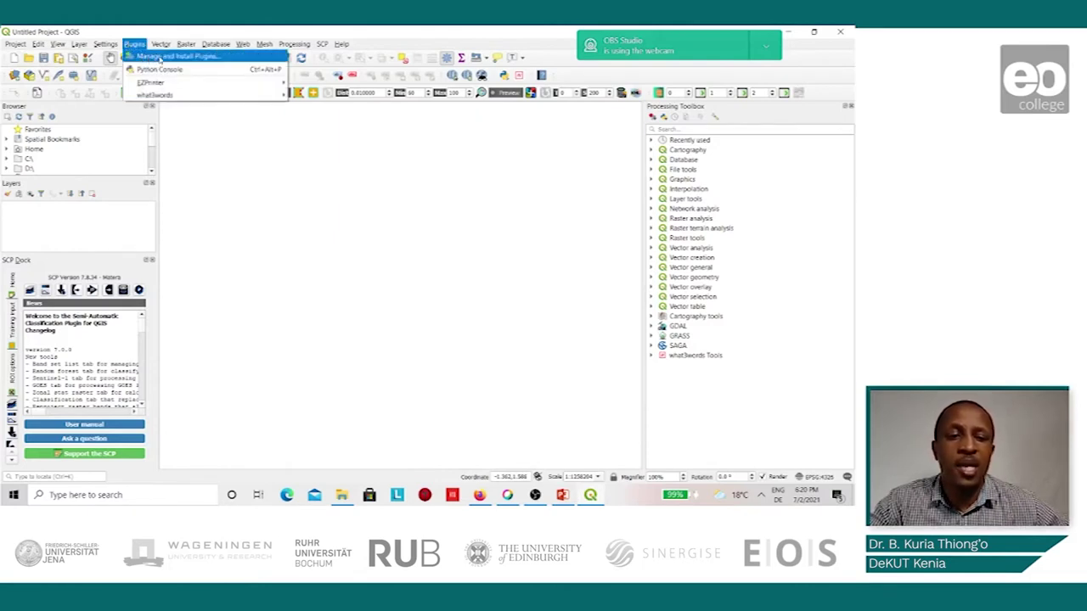
left_click(160, 57)
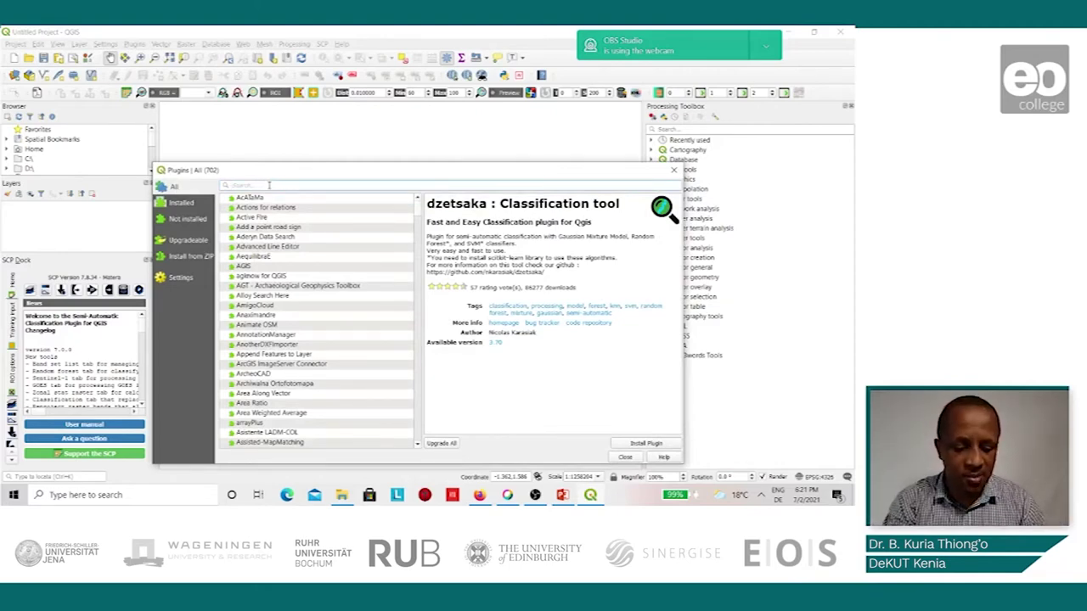
type("semi")
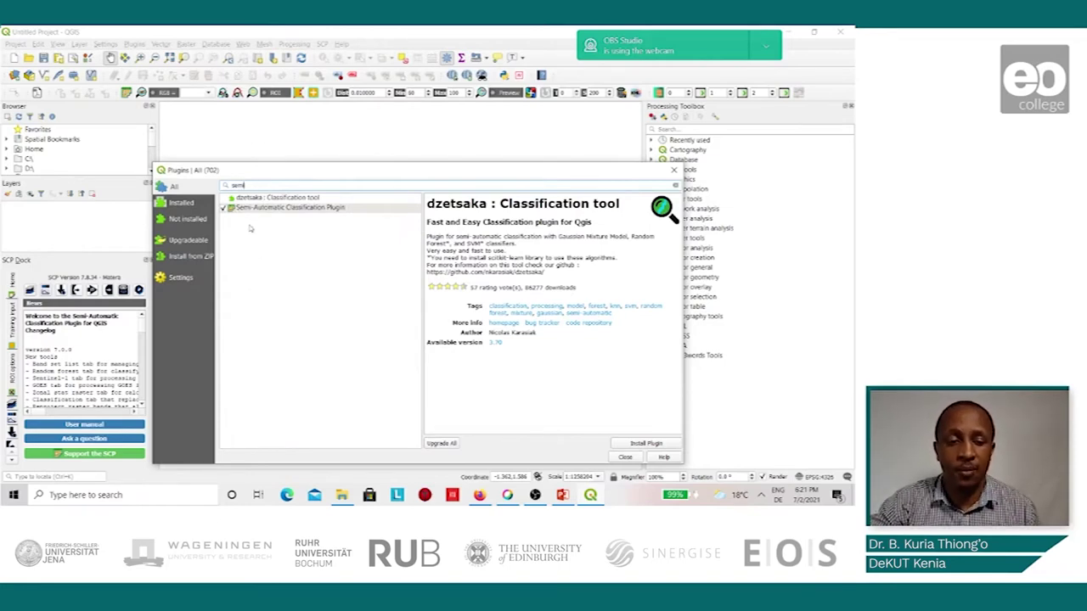
left_click(259, 210)
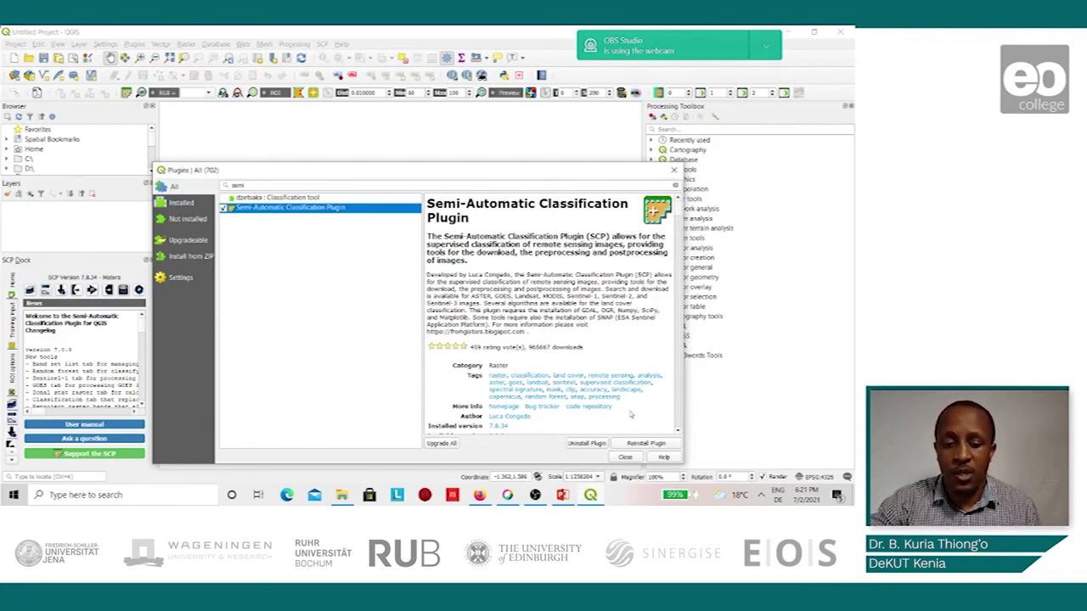
left_click(625, 459)
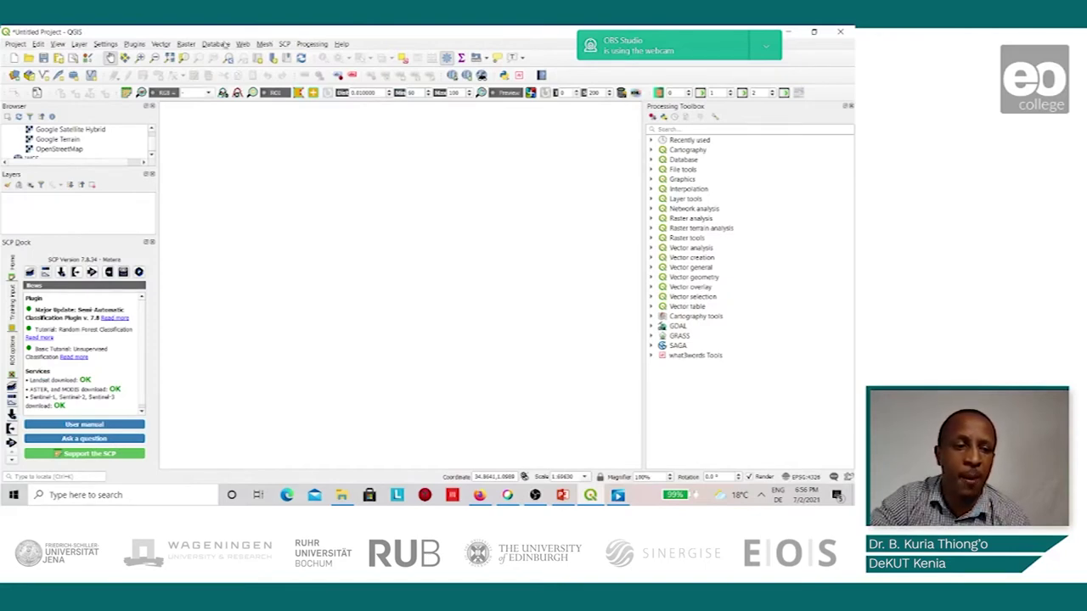
Add the StudyArea shapefile to the map through the Data Source Manager.
left_click(16, 76)
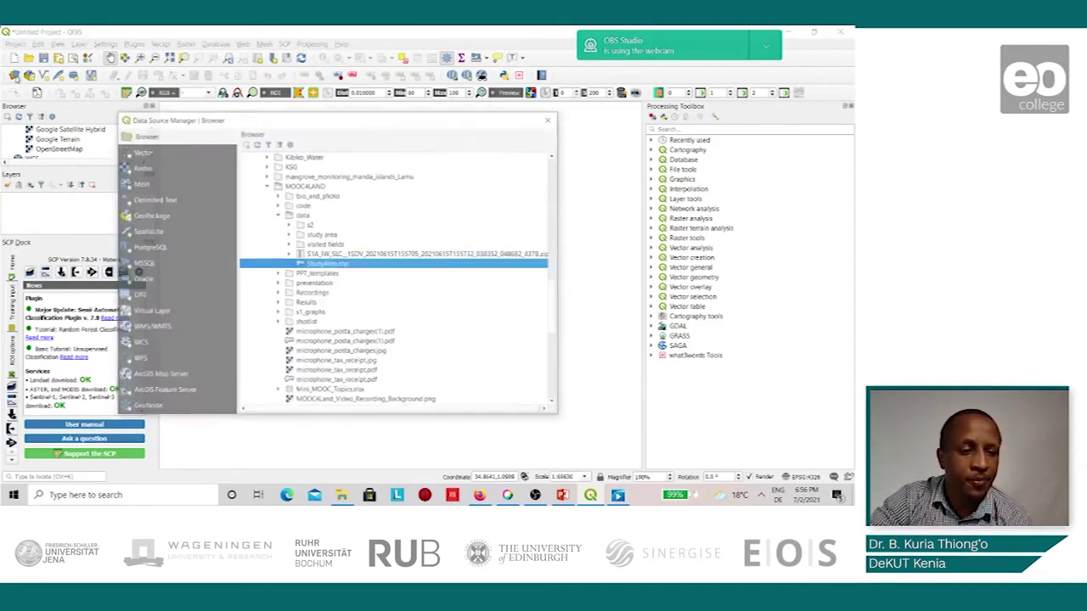
double_click(339, 267)
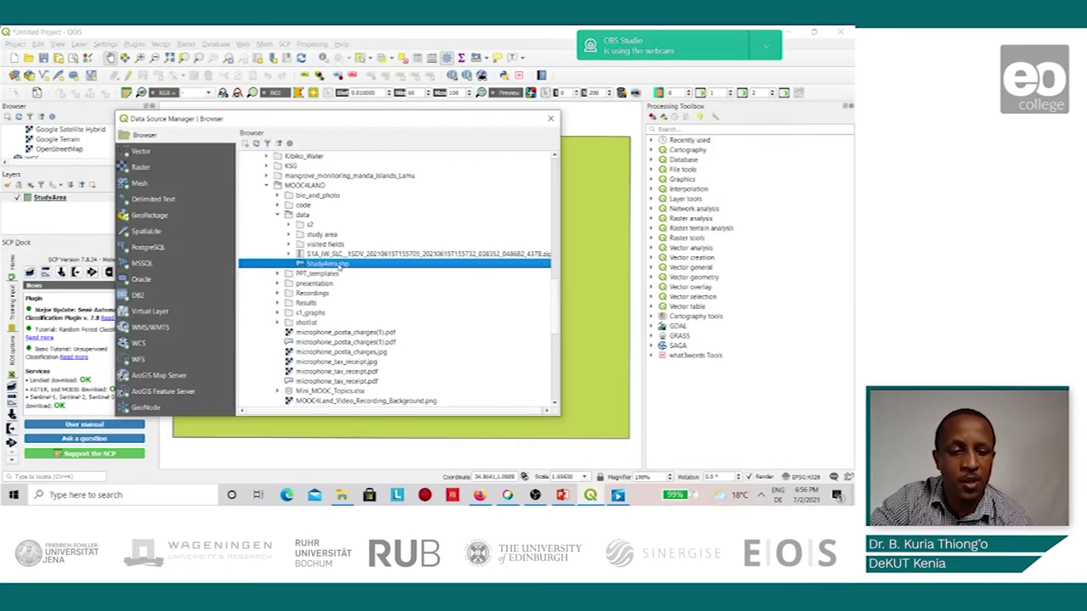
left_click(550, 120)
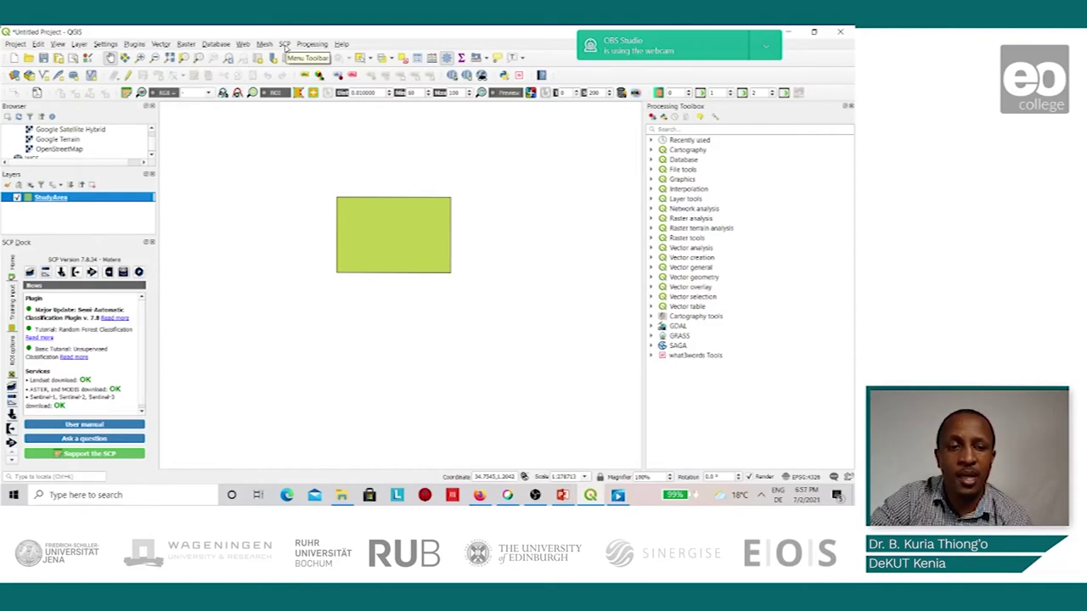
Open the SCP main window at Download products and review the saved Login data.
left_click(284, 45)
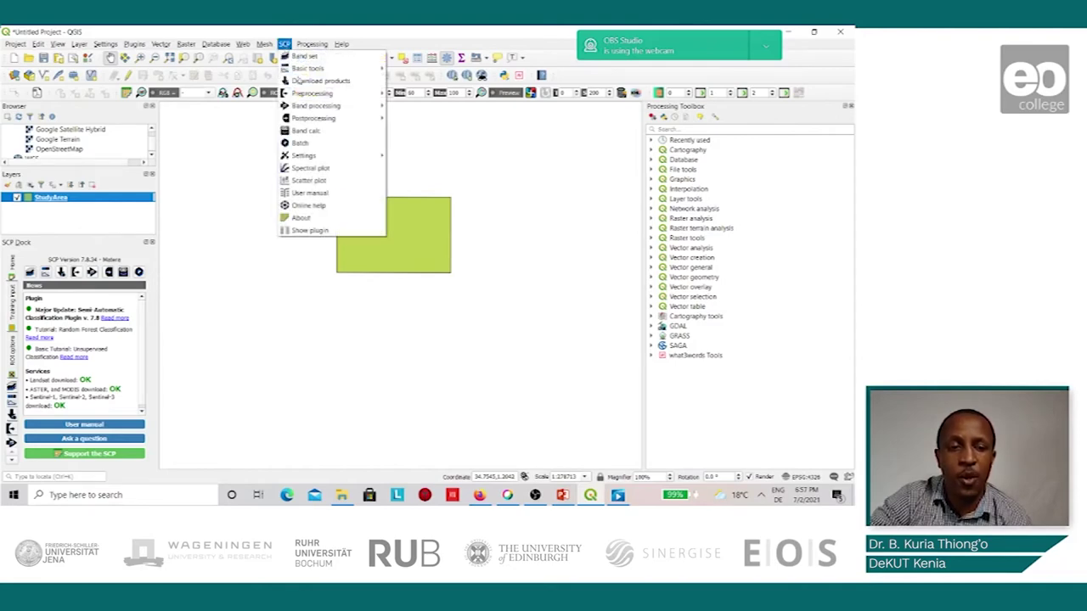
left_click(307, 82)
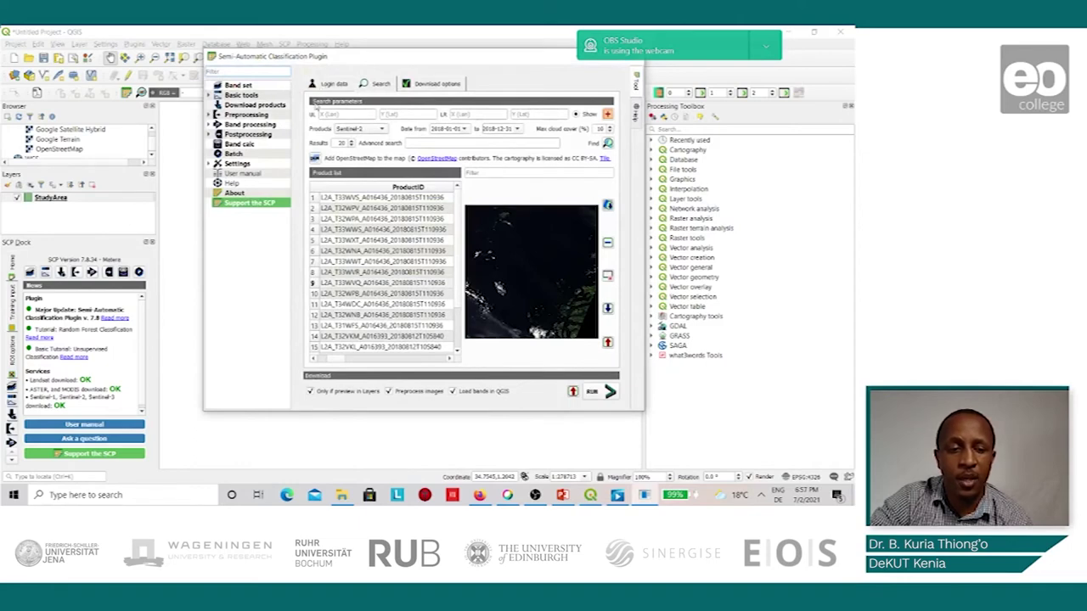
left_click(248, 105)
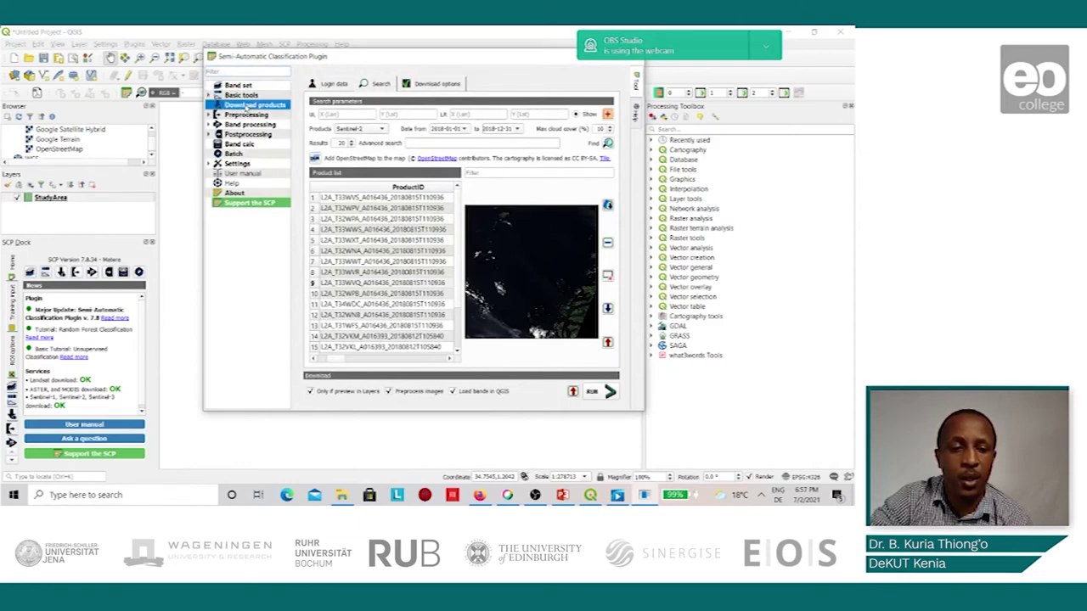
left_click(335, 85)
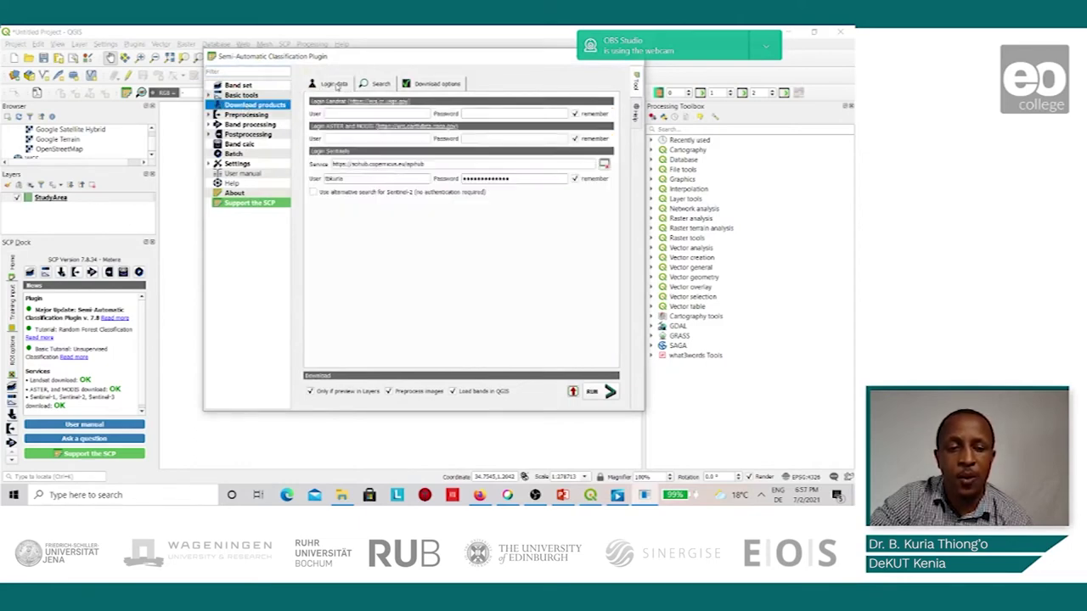
left_click_drag(360, 60, 316, 68)
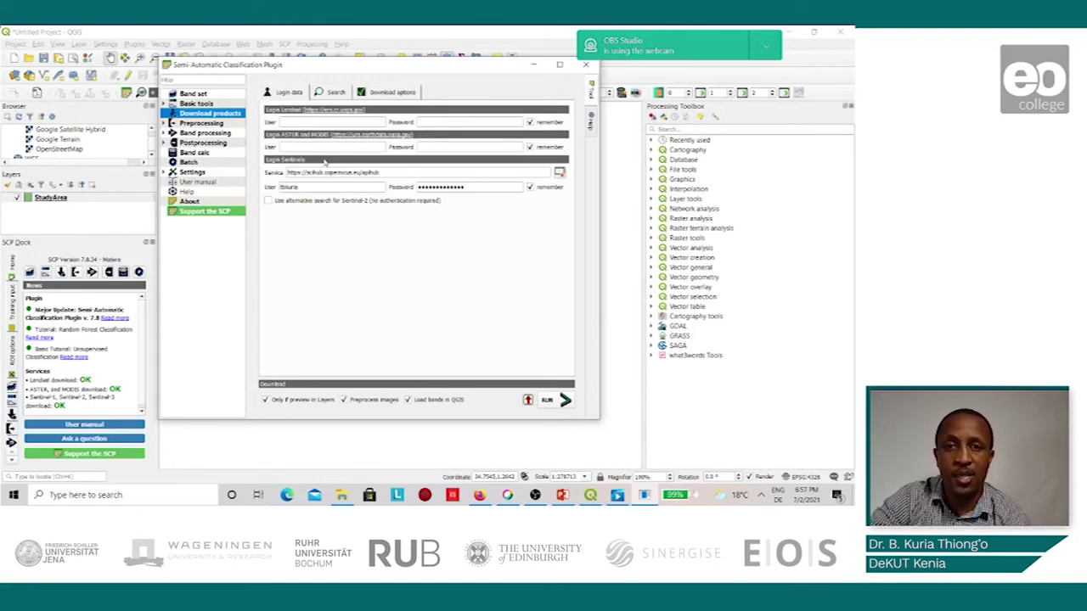
left_click(330, 94)
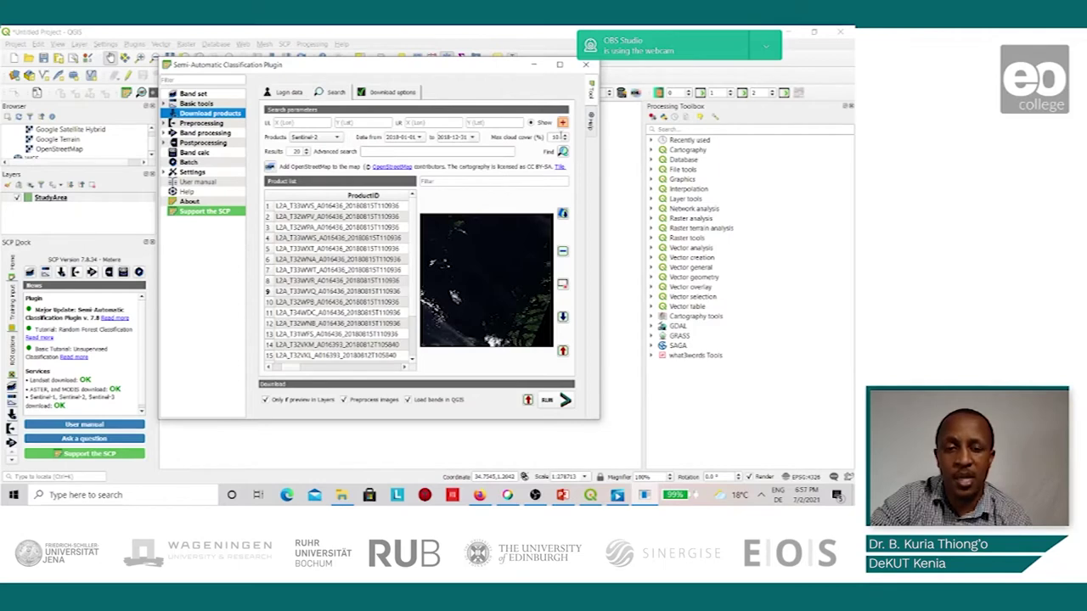
Draw the search rectangle around the StudyArea polygon to fill the search-area coordinates.
left_click_drag(483, 70, 304, 77)
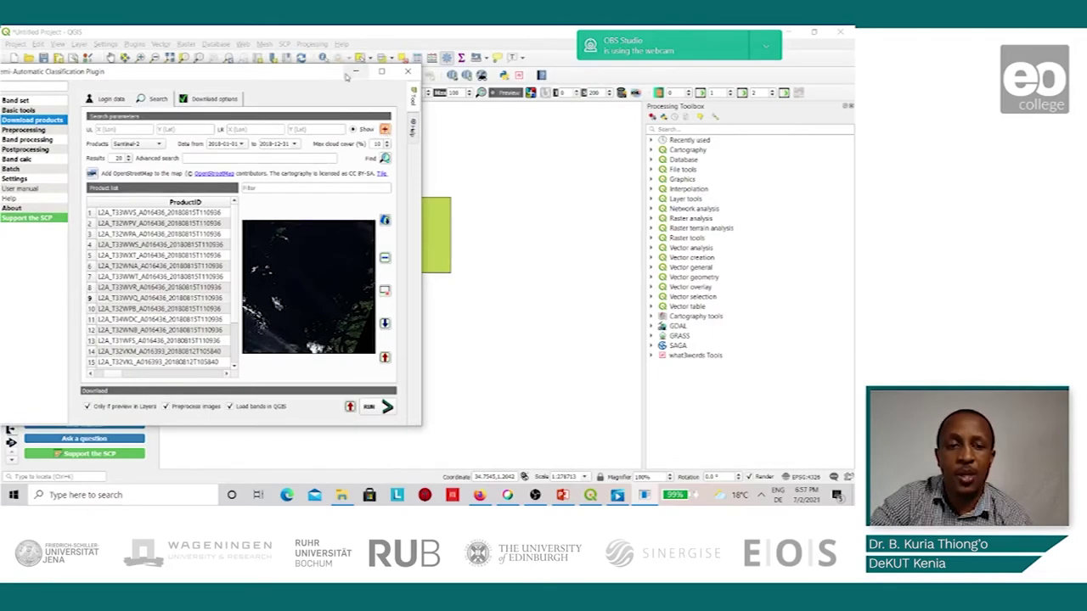
left_click_drag(318, 74, 237, 307)
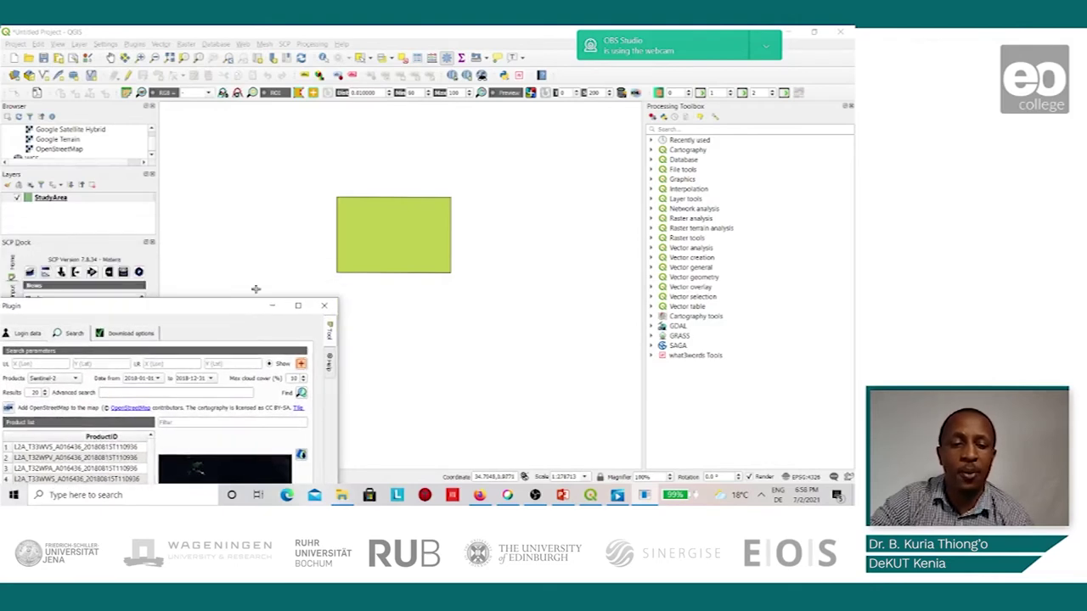
left_click(314, 175)
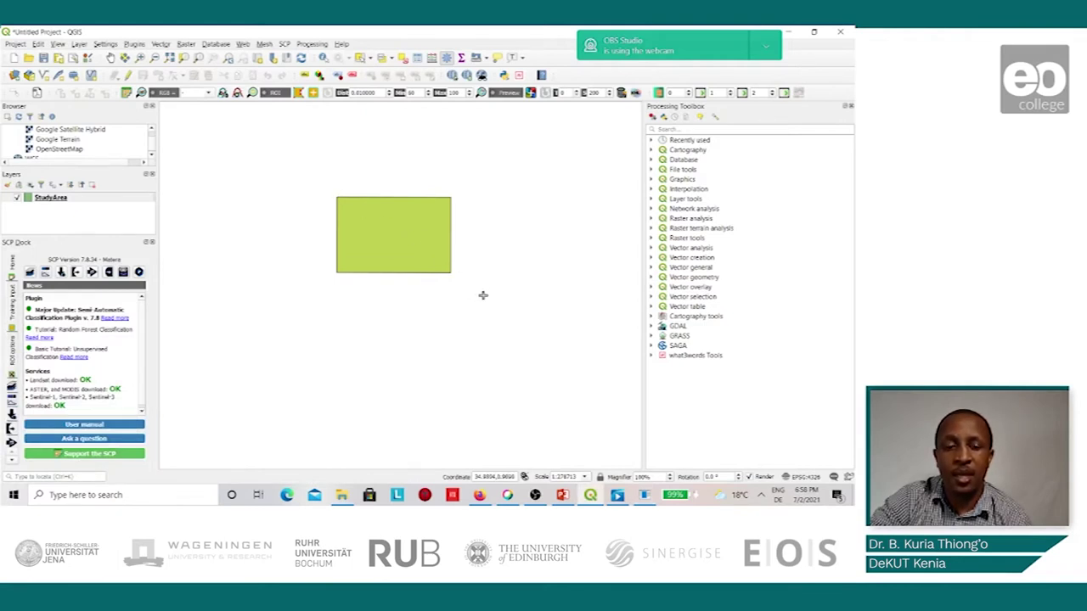
left_click_drag(314, 175, 483, 295)
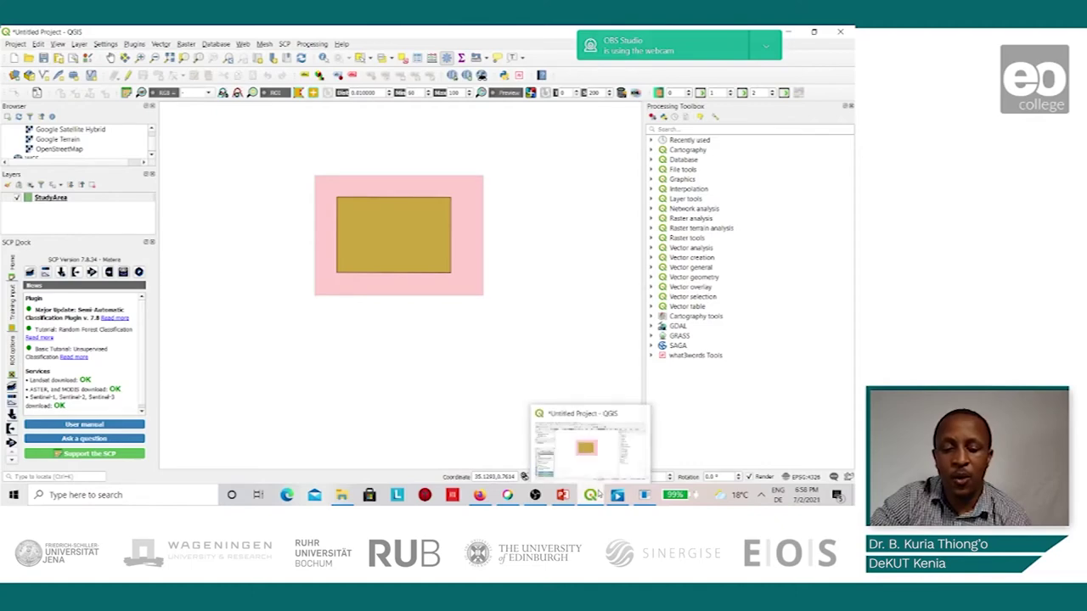
mouse_move(644, 495)
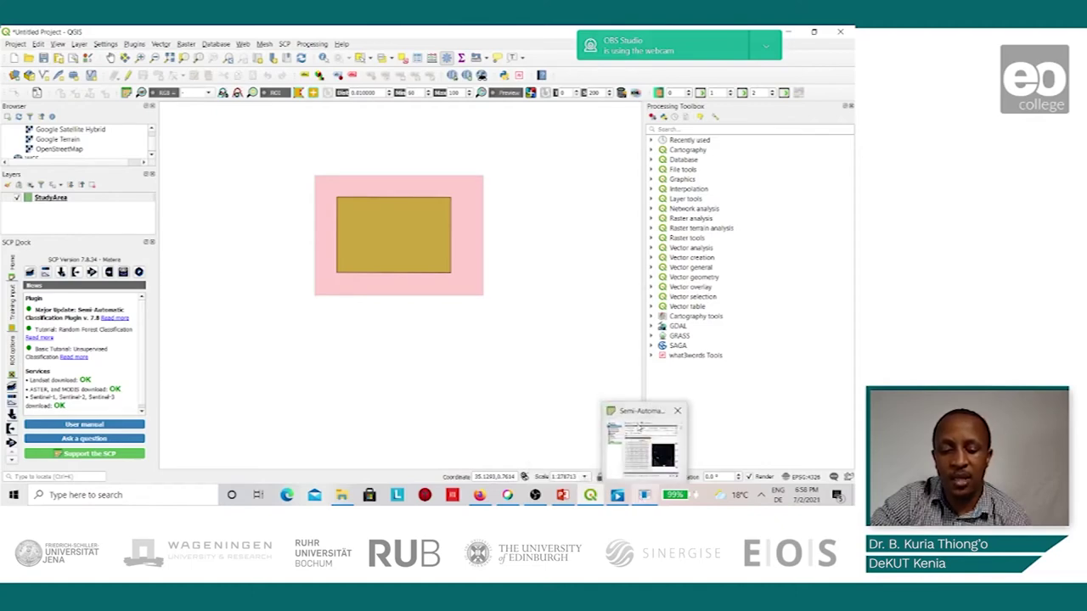
left_click(638, 420)
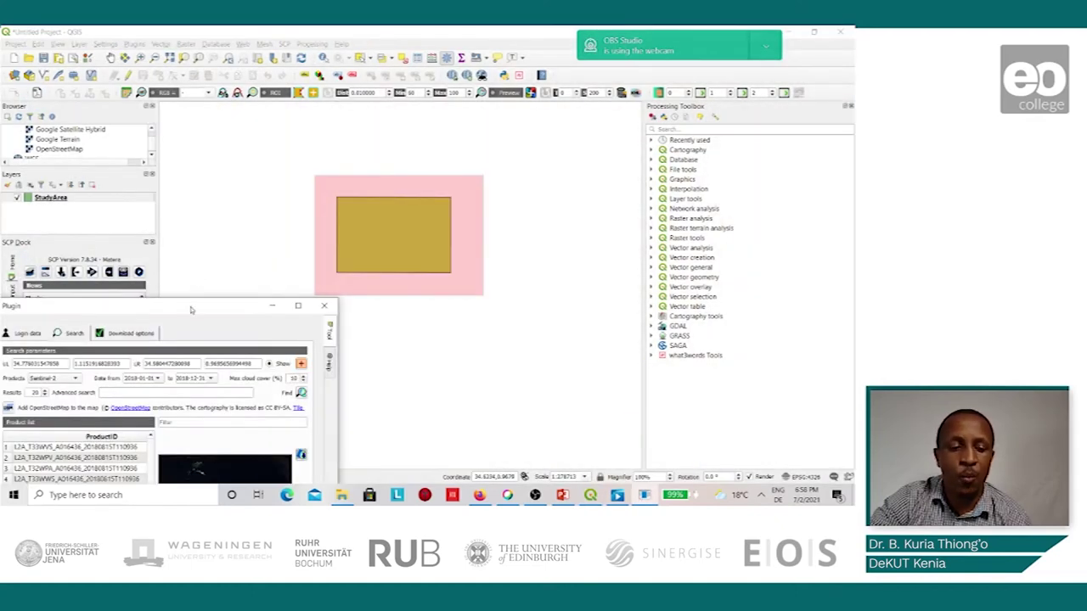
left_click_drag(191, 308, 460, 93)
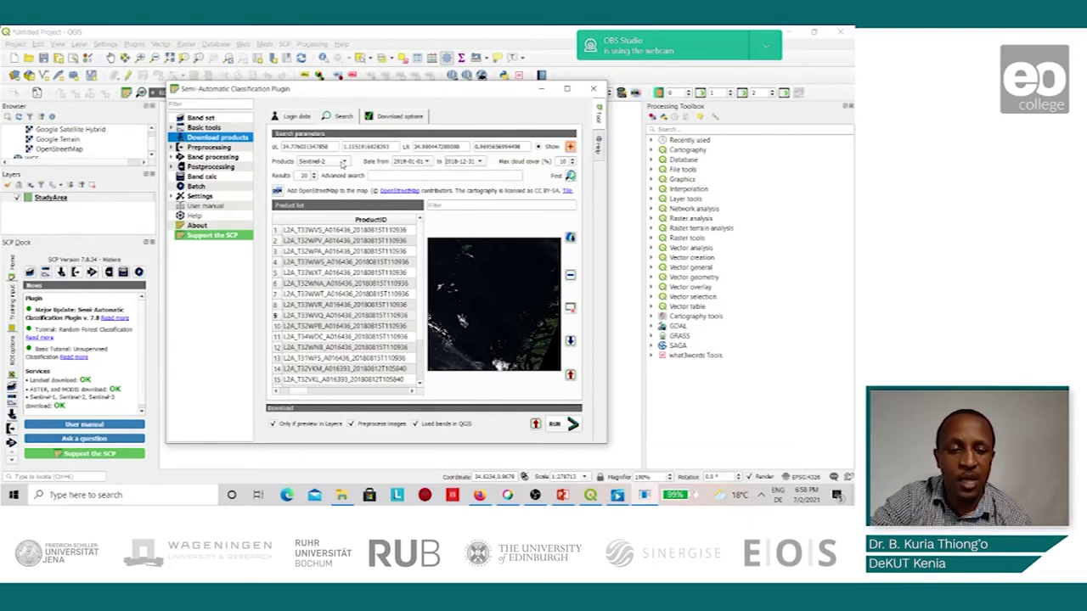
left_click(342, 166)
Search Sentinel-2 products from 2018-01-01 to 2018-12-31 with at most 10% cloud cover.
left_click(316, 164)
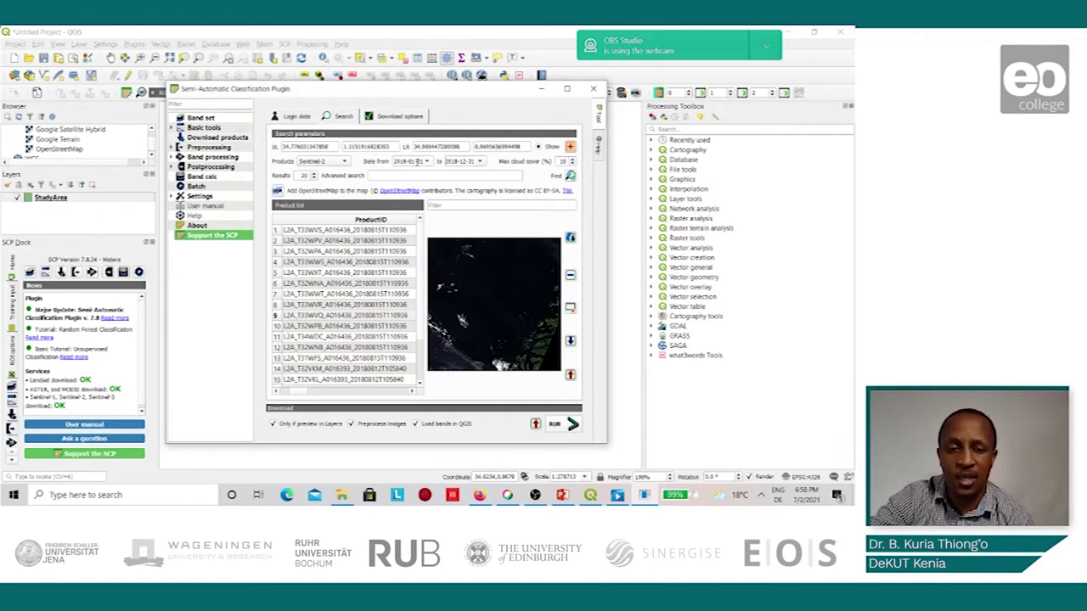
scroll(416, 164, "up", 5)
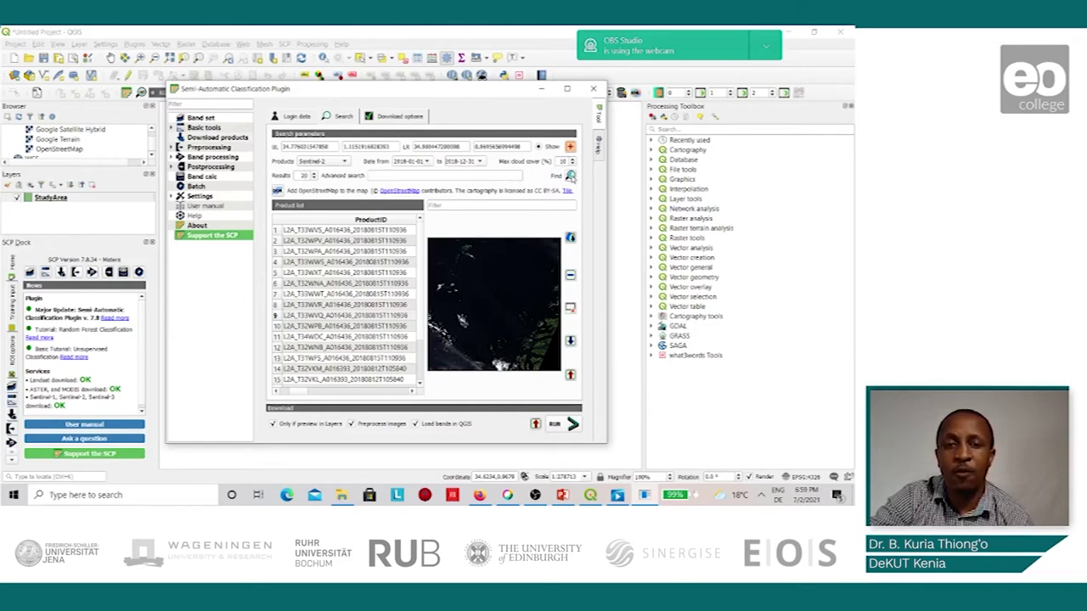
left_click(571, 177)
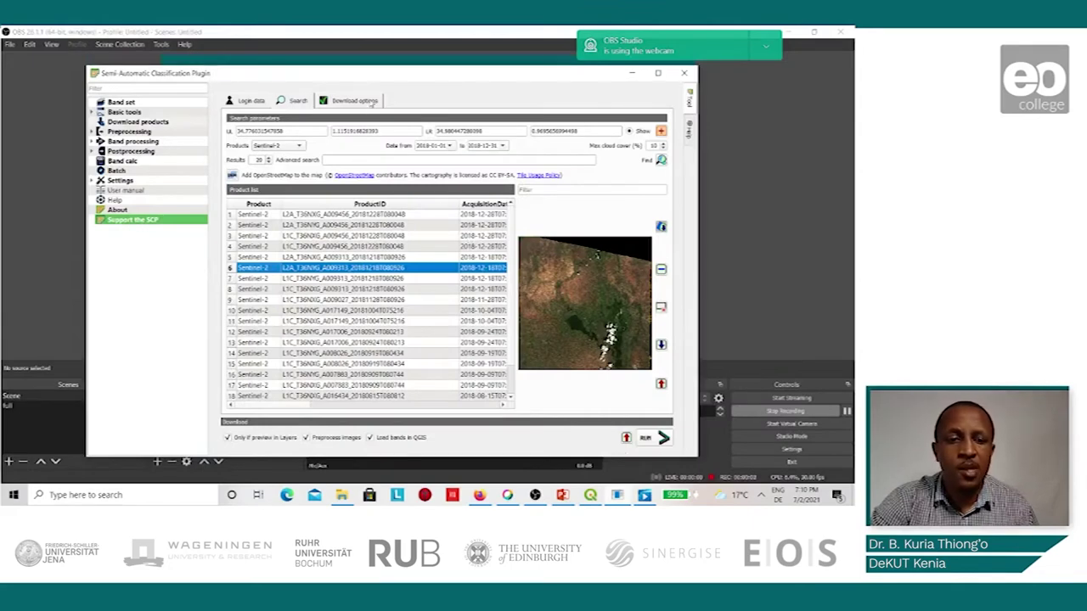
Preview several listed scenes to compare their cloud cover.
left_click_drag(375, 75, 365, 57)
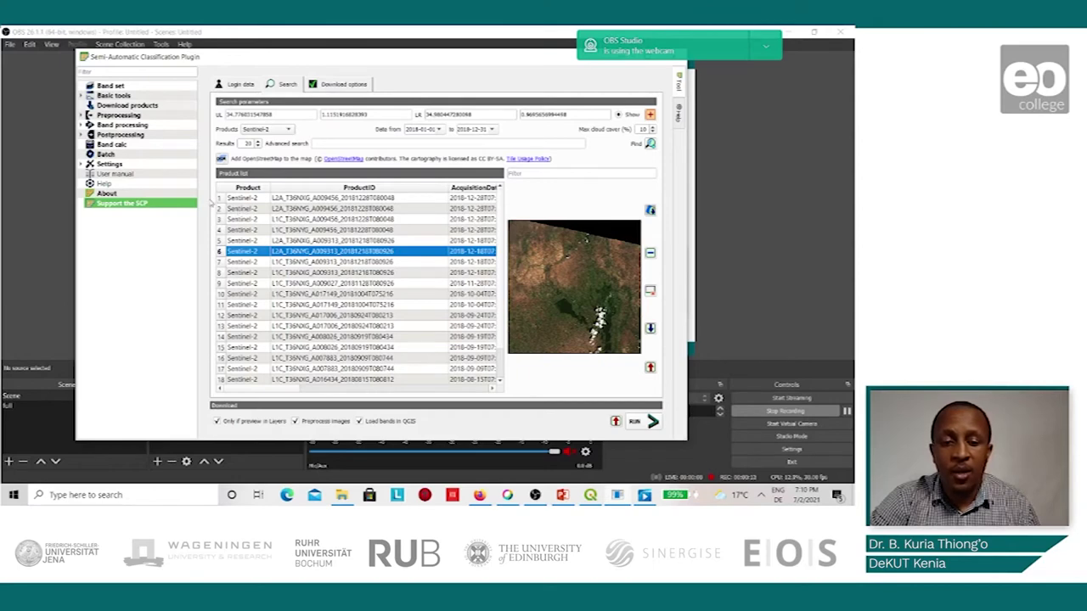
left_click(245, 219)
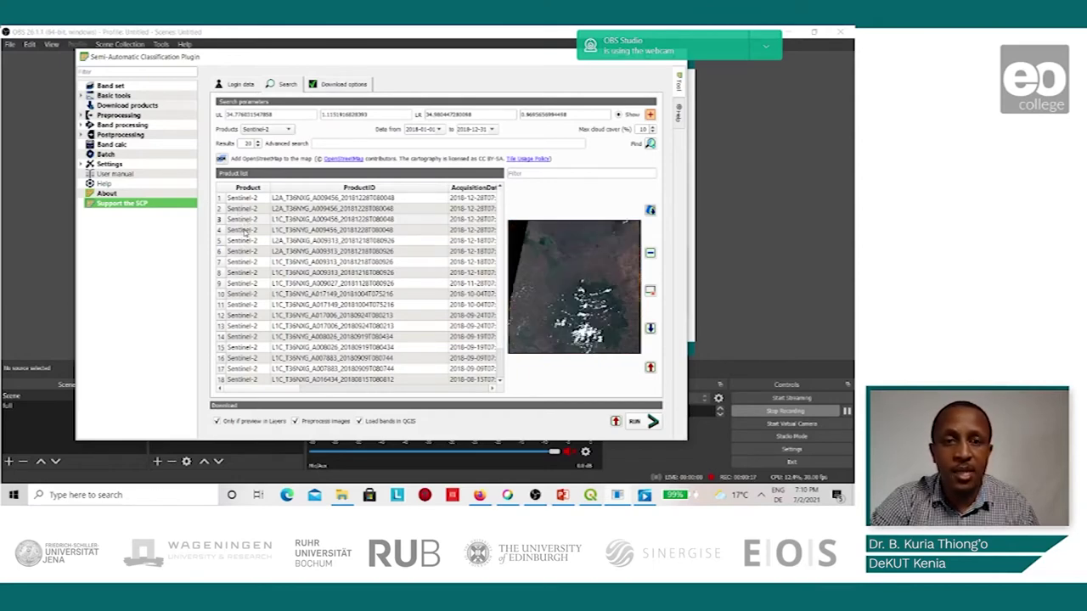
left_click(245, 231)
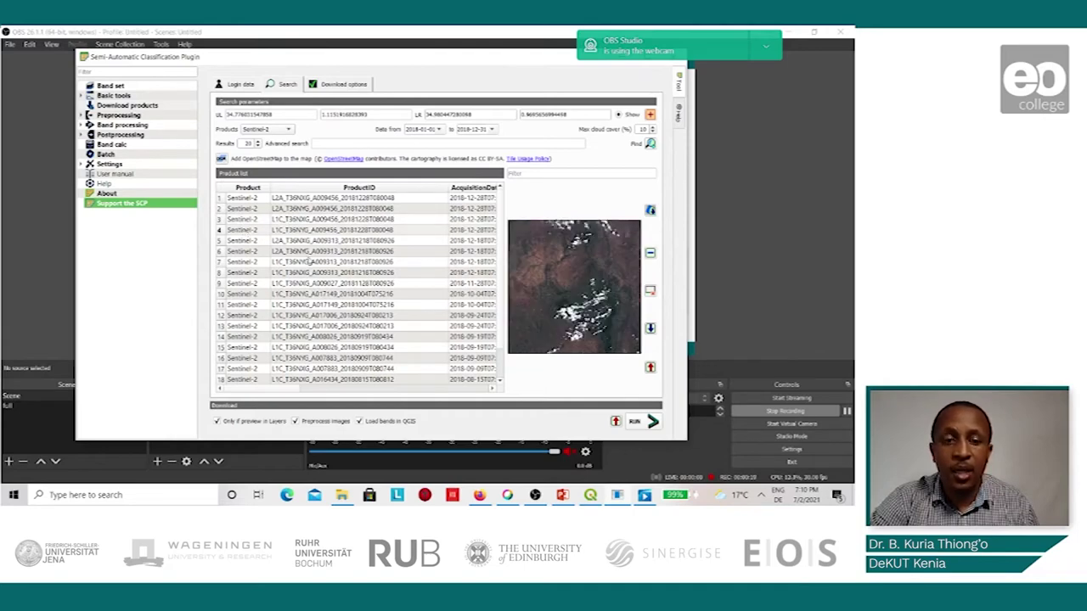
left_click(252, 259)
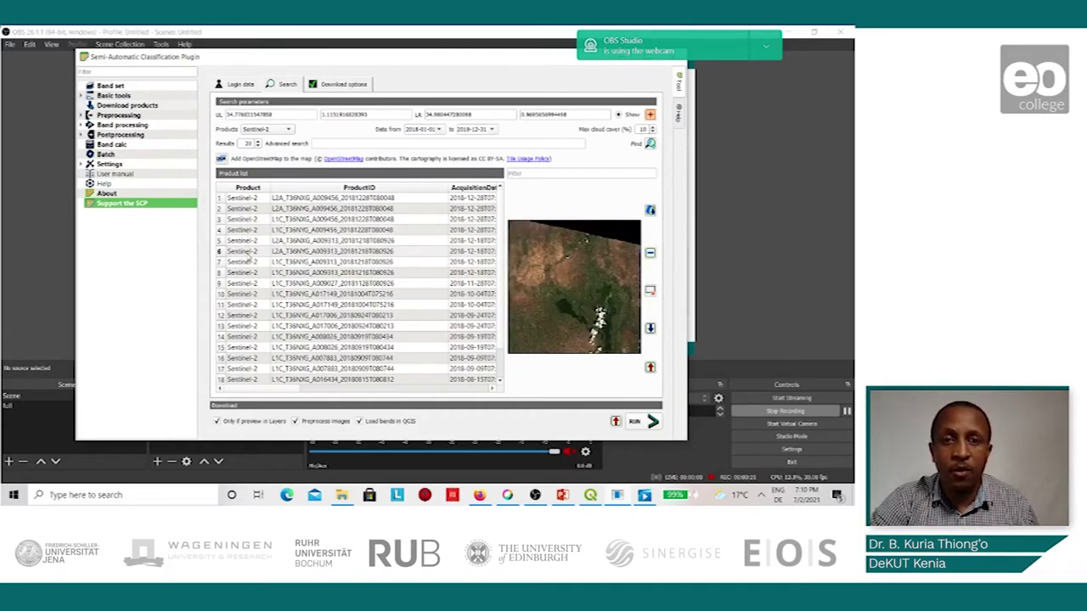
left_click(242, 274)
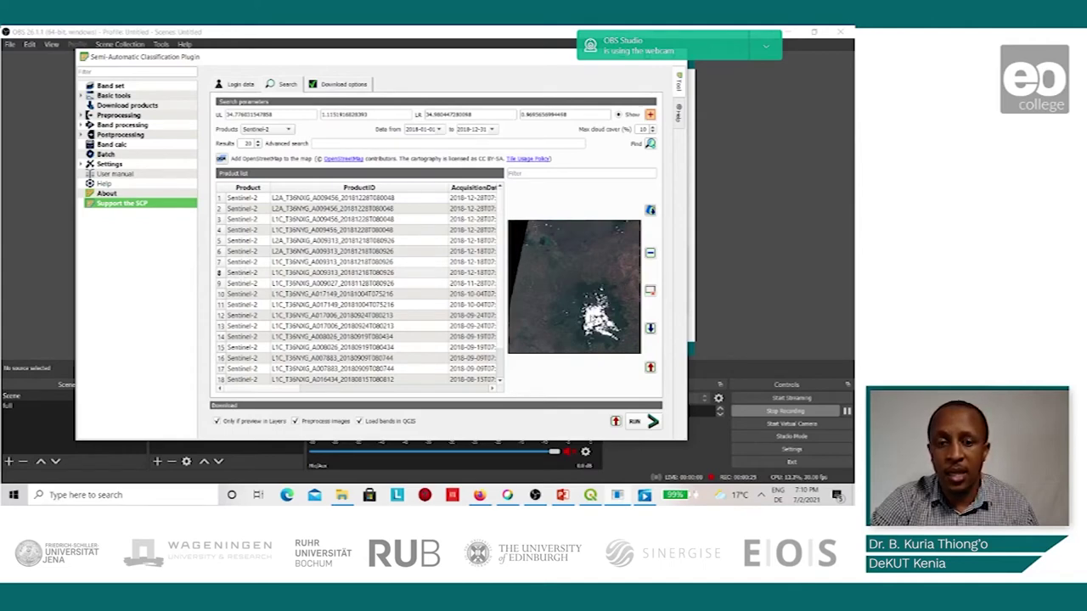
Reveal the CloudCover column and select the 2018-12-18 scene with 0.5126 cover.
left_click(494, 388)
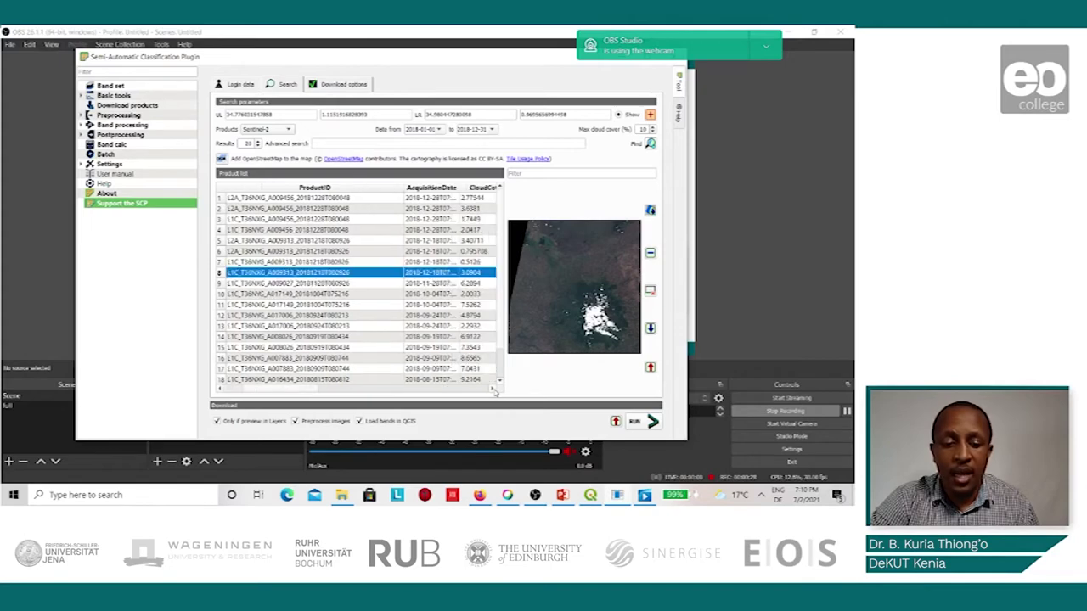
left_click(494, 388)
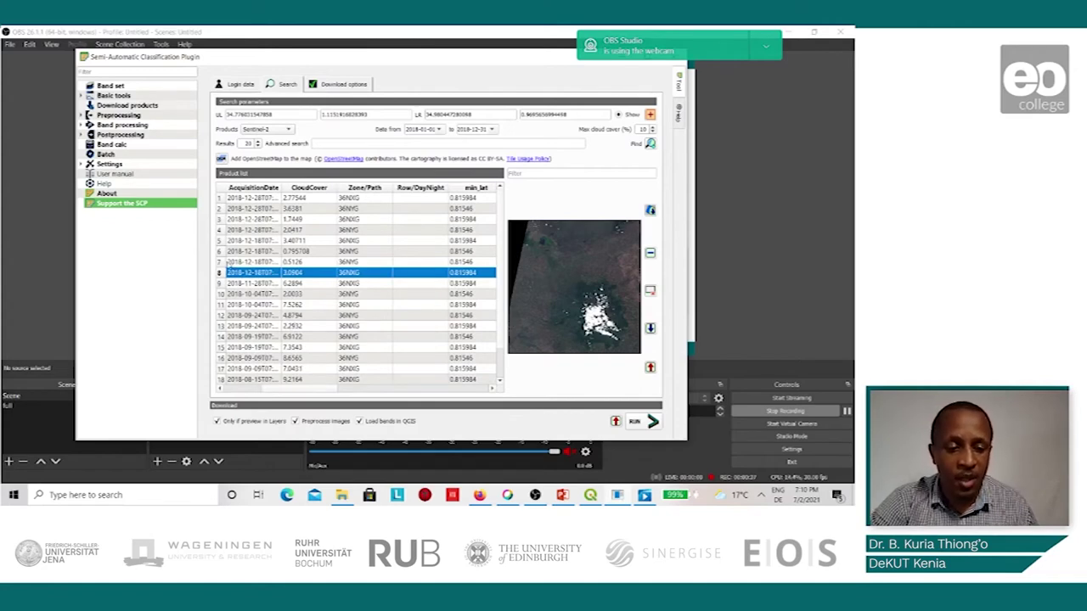
left_click(222, 265)
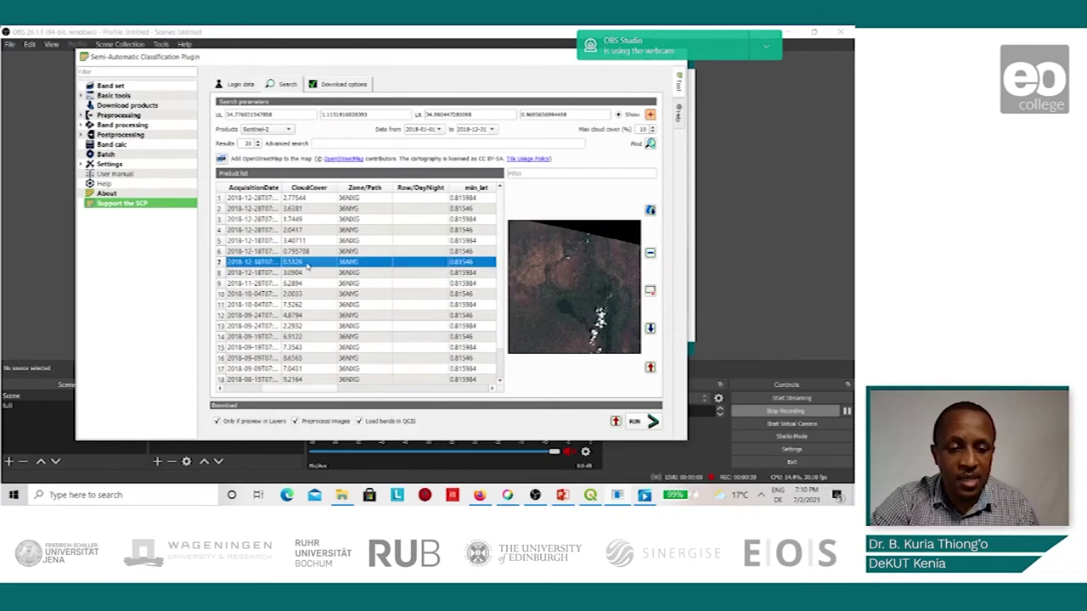
scroll(306, 317, "down", 1)
scroll(307, 317, "up", 1)
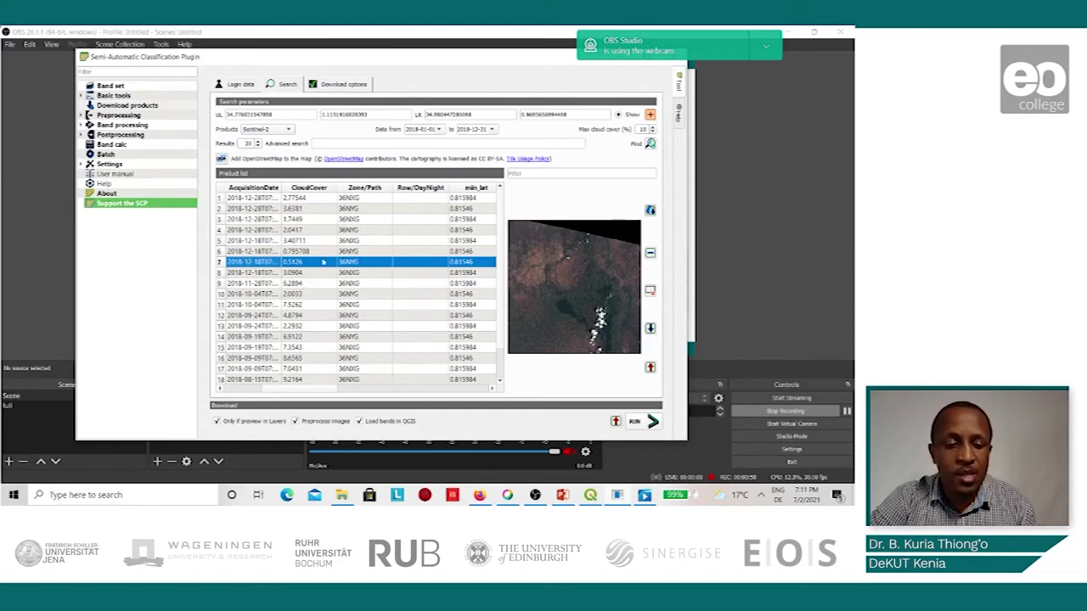
Delete product rows 1–6 above the chosen 2018-12-18 scene.
left_click(258, 253)
left_click(257, 252)
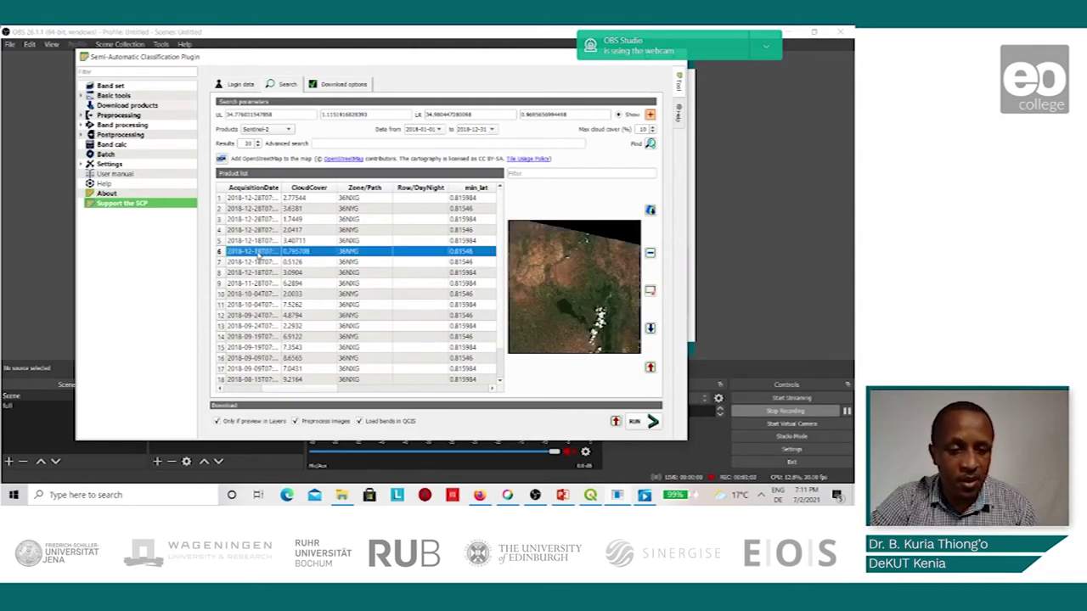
left_click(254, 201, "shift")
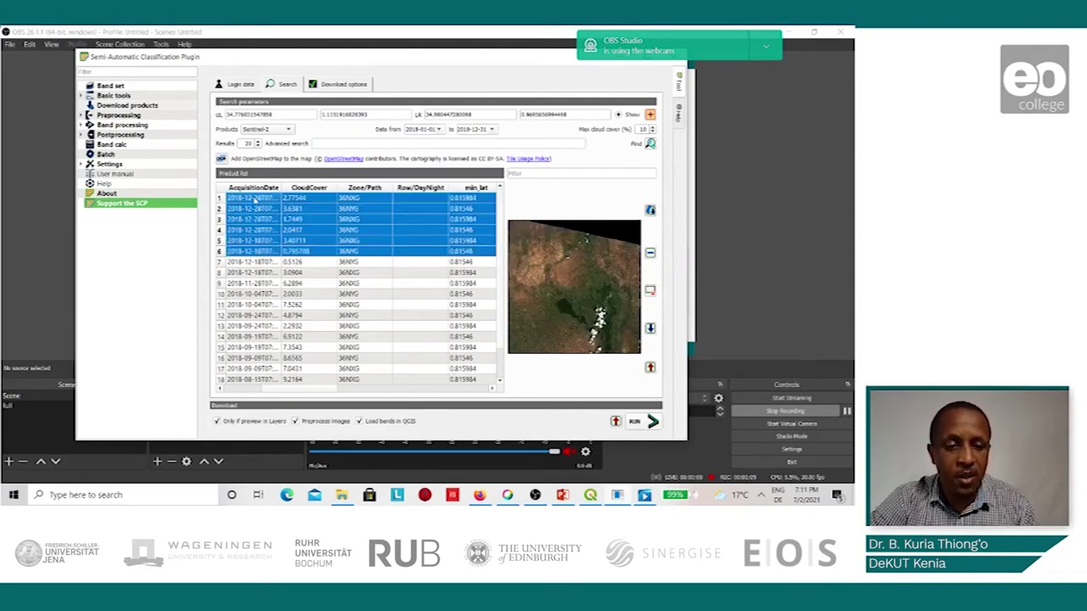
left_click(651, 254)
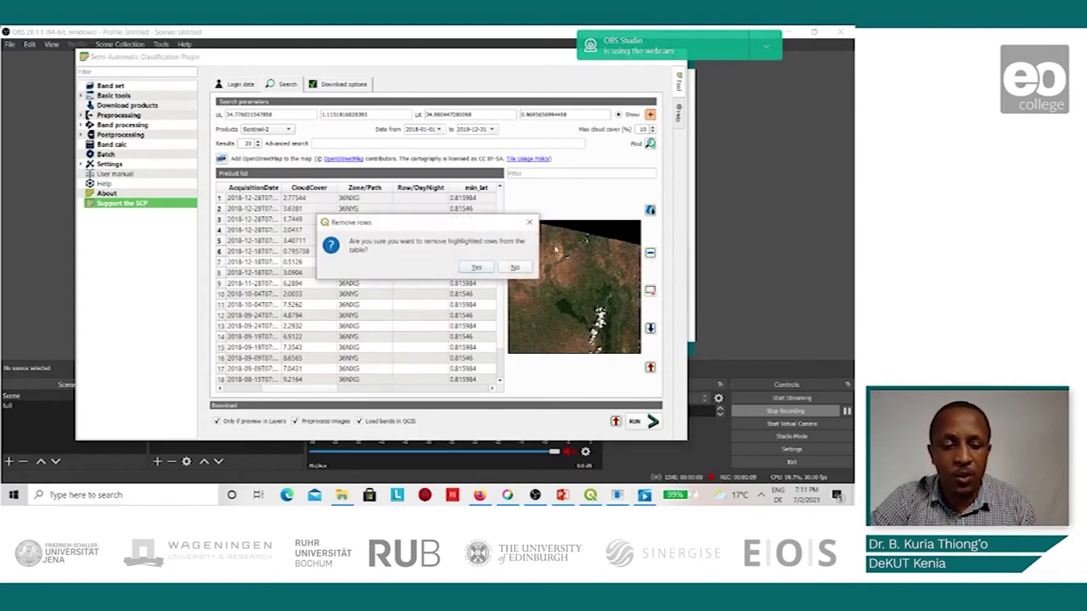
left_click(476, 268)
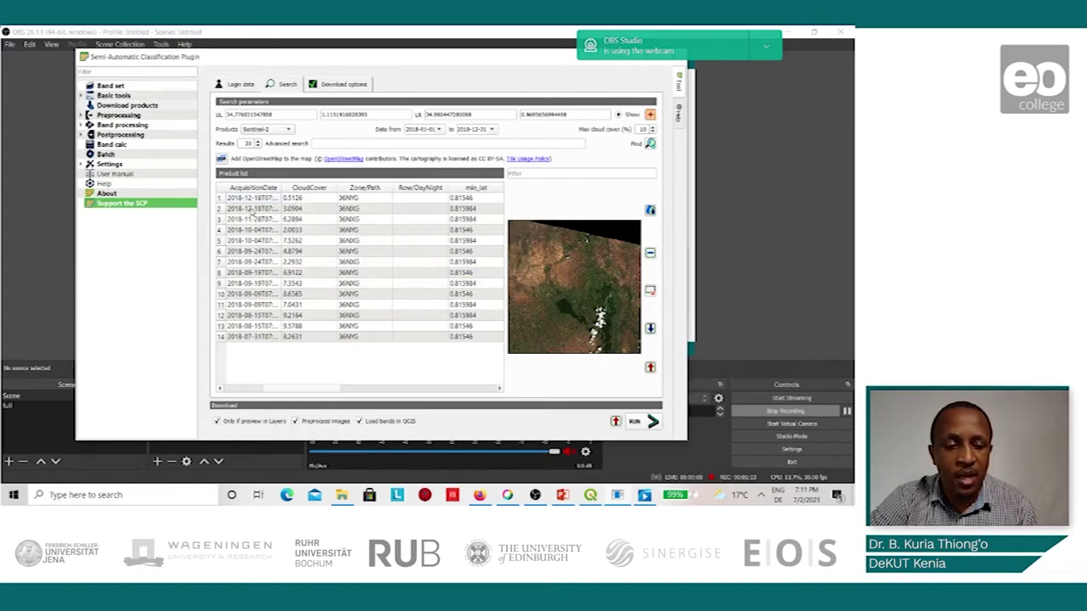
Delete rows 2–14, leaving only the 2018-12-18 scene in the list.
left_click(252, 210)
left_click(252, 212)
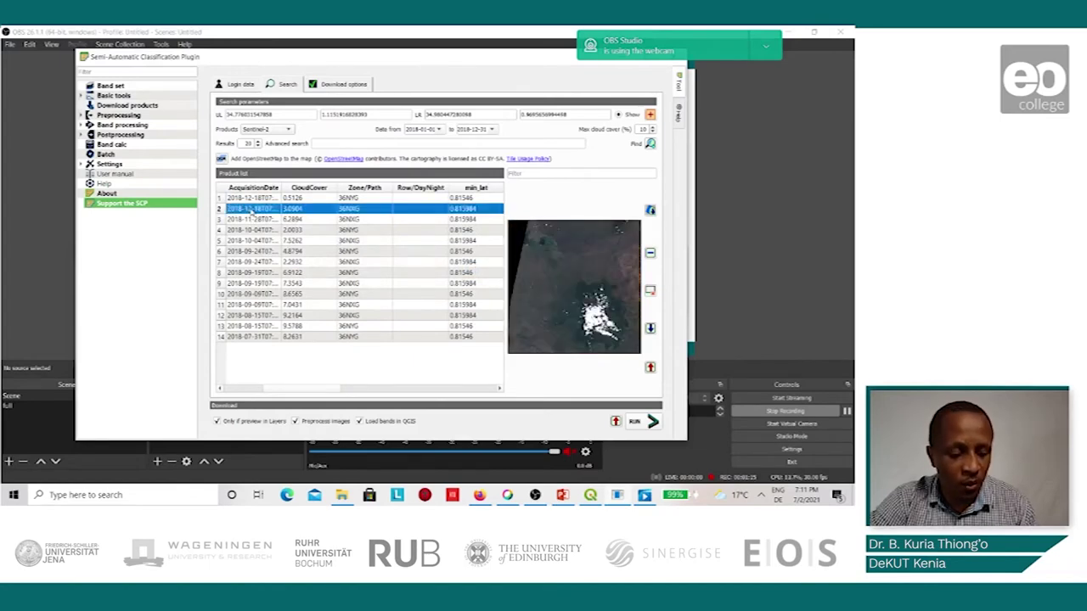
left_click(272, 338, "shift")
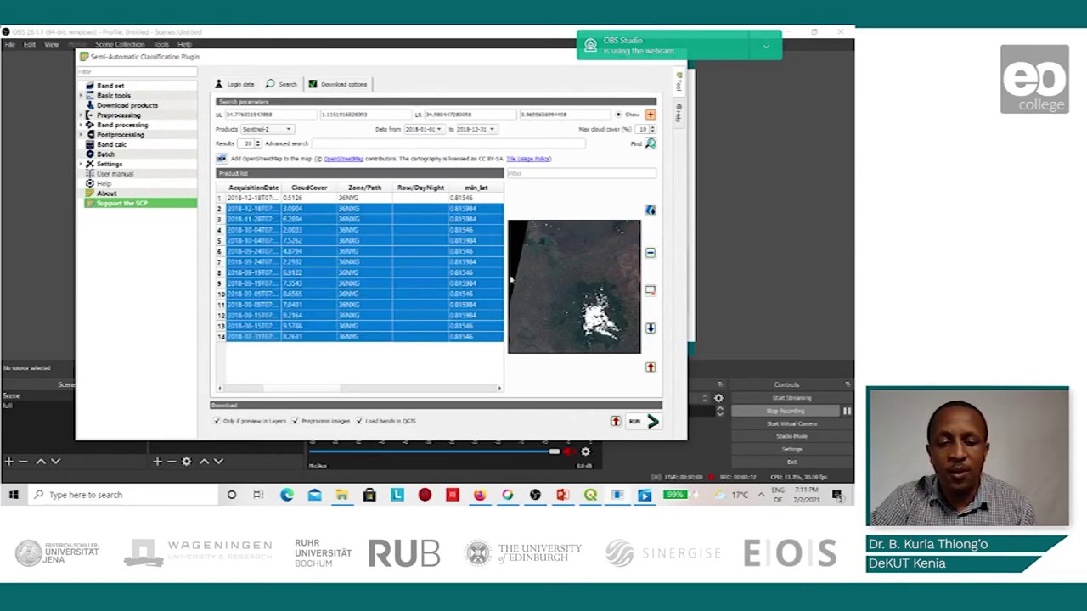
left_click(649, 254)
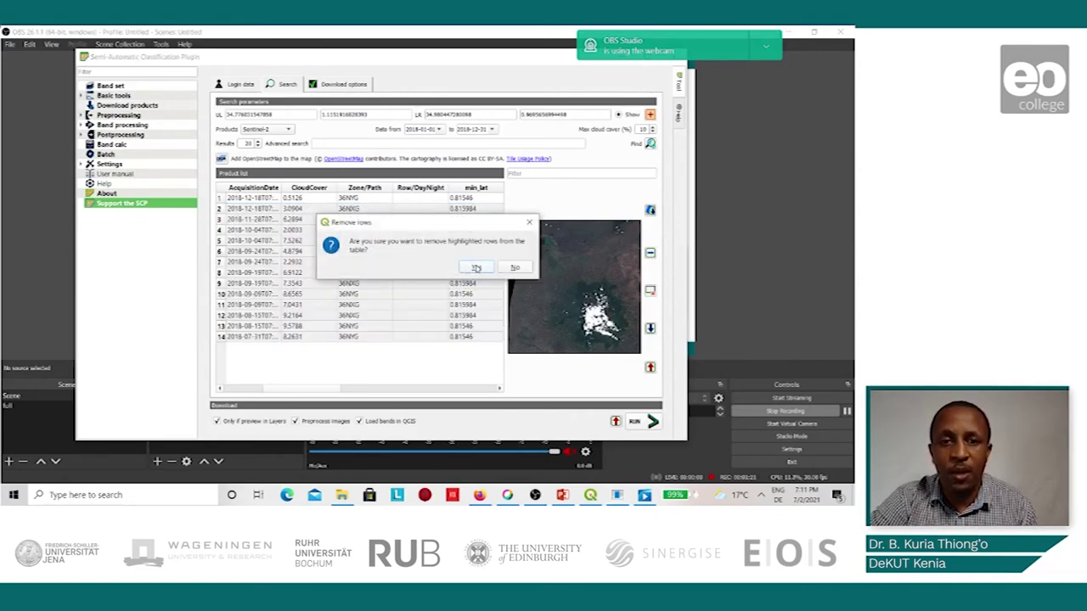
left_click(477, 269)
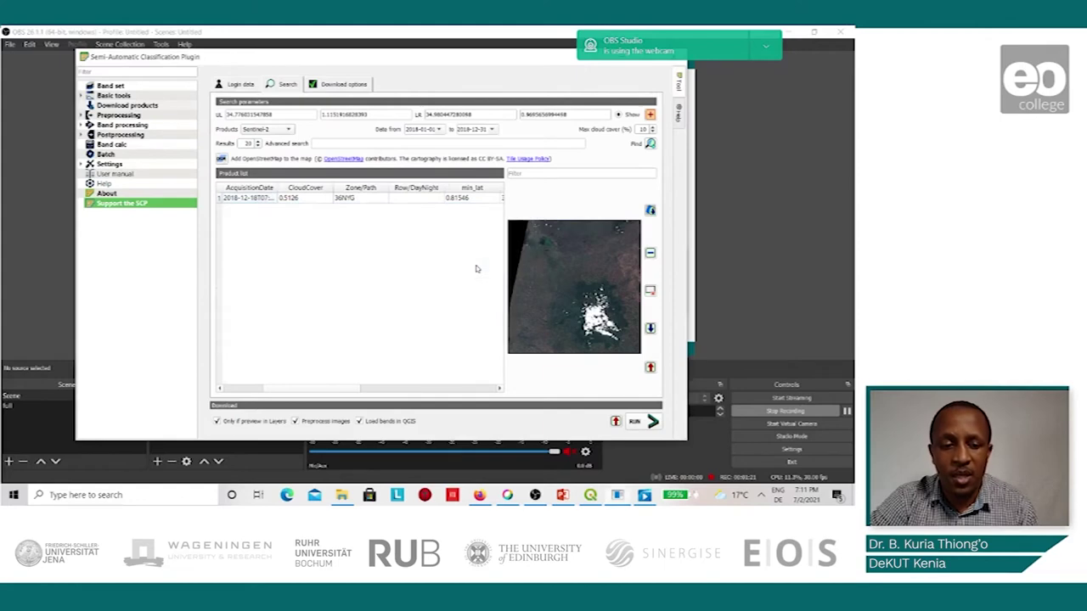
left_click(255, 198)
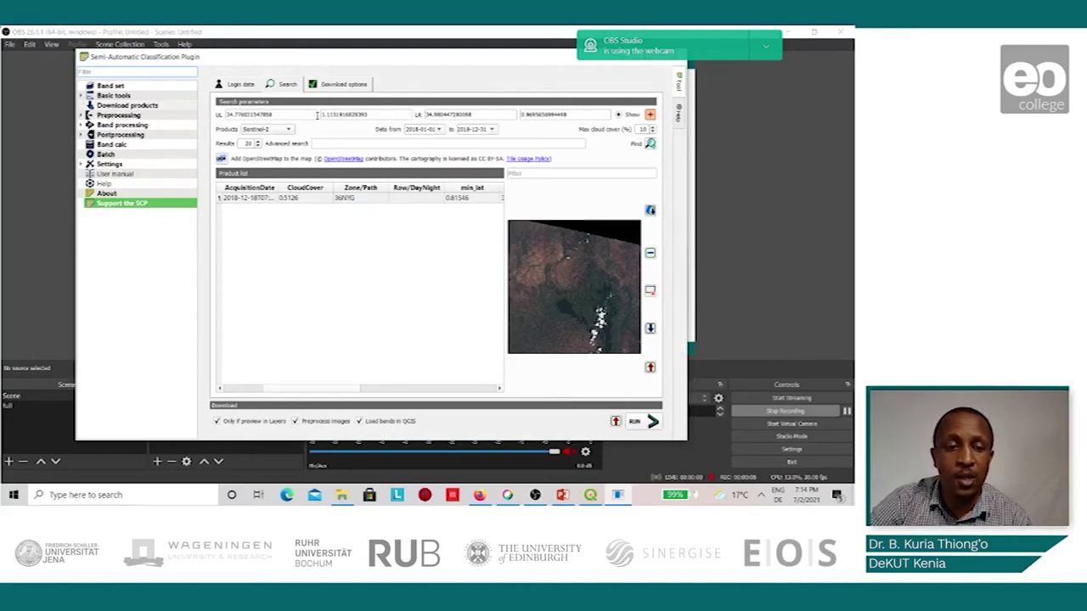
Review the download band options, uncheck 'Only if preview in Layers' and run the download.
left_click(258, 200)
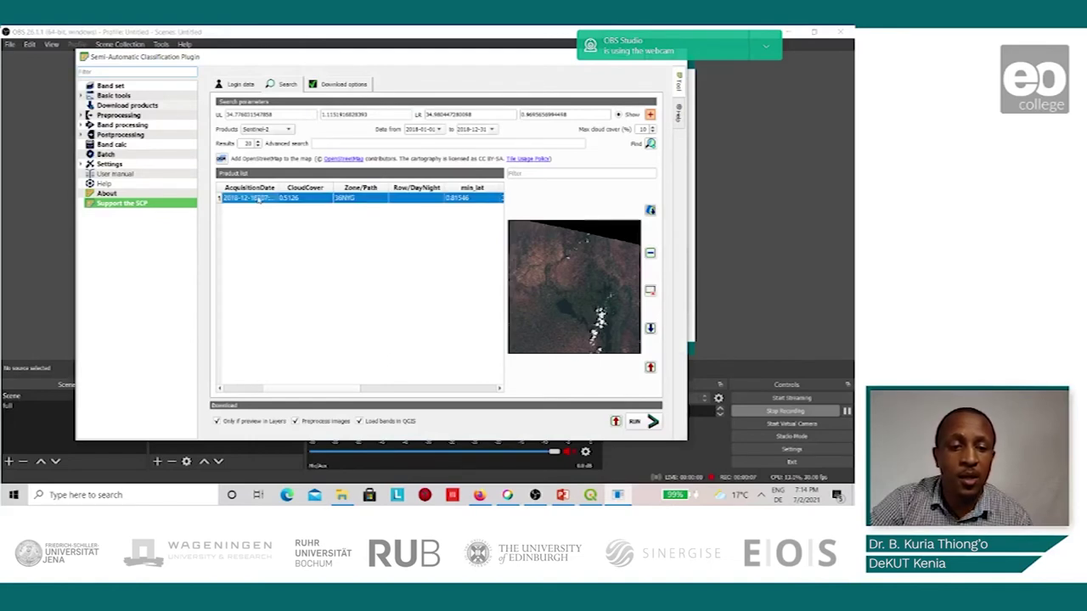
left_click(336, 86)
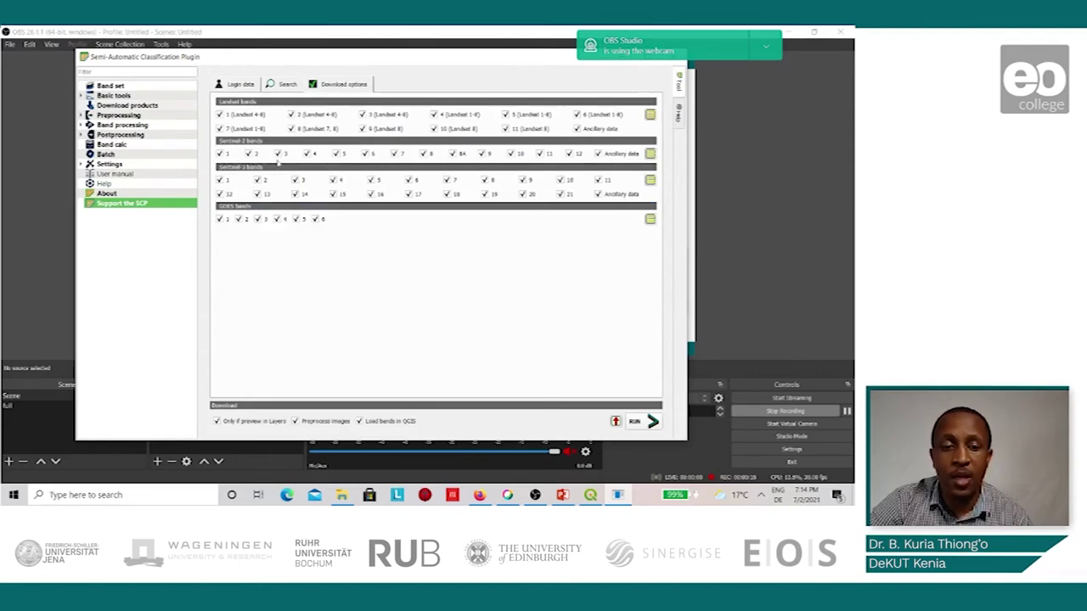
left_click(277, 88)
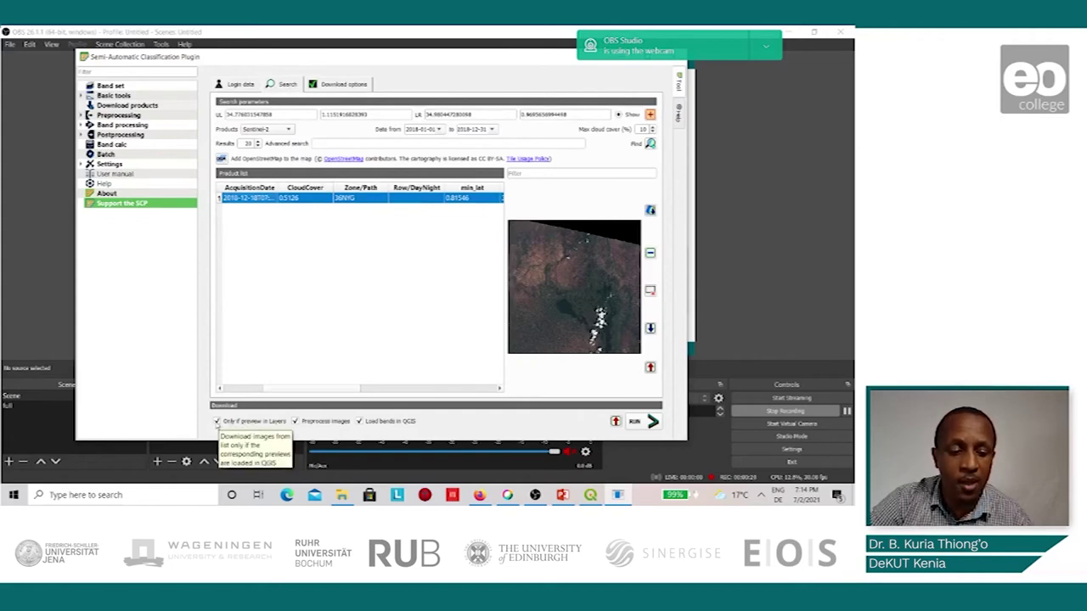
left_click(217, 422)
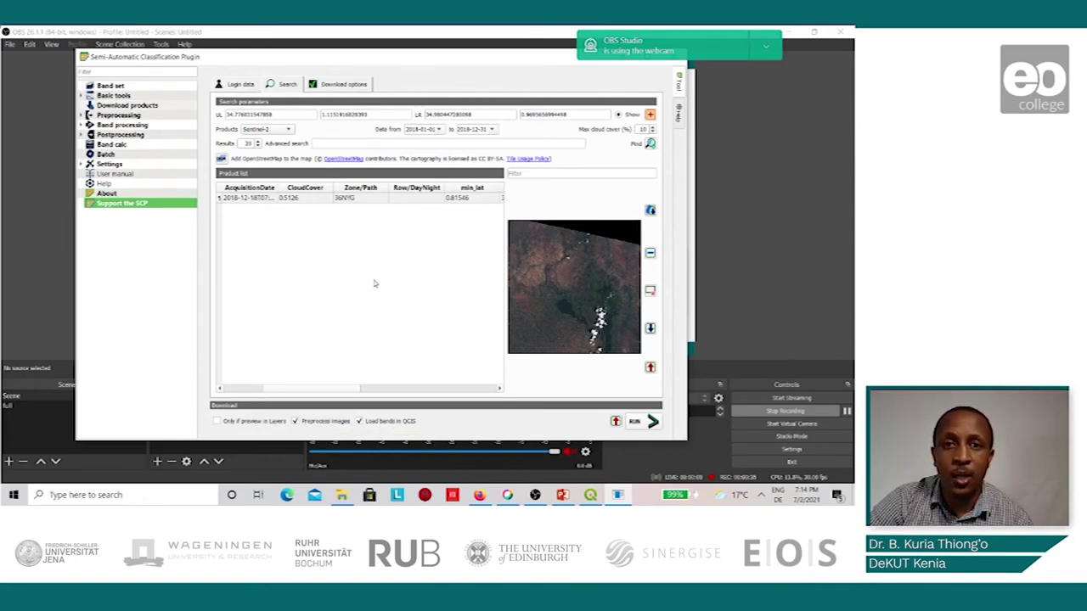
left_click(636, 425)
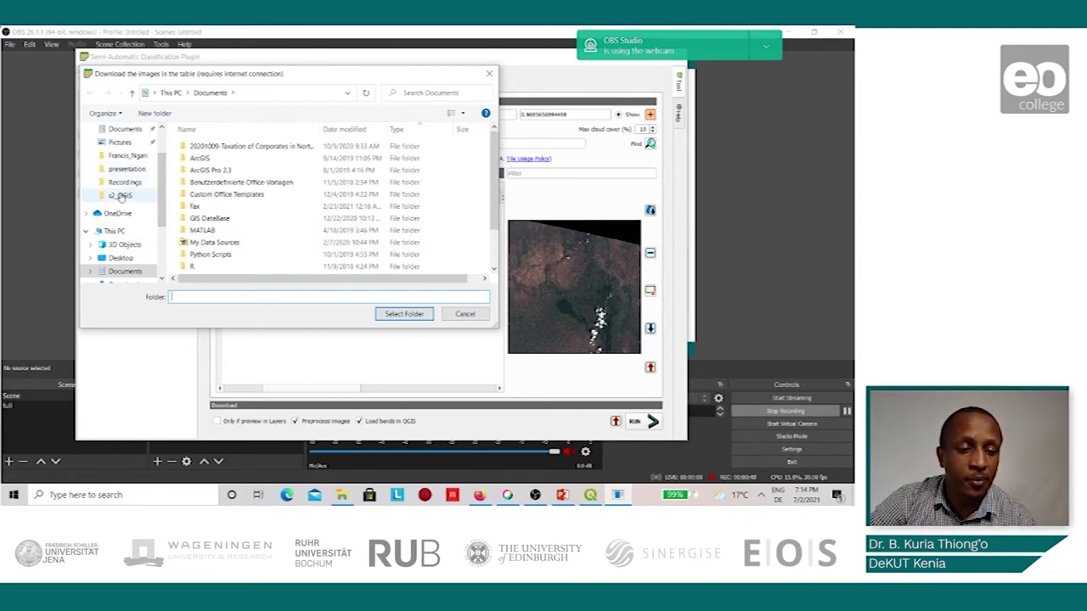
Create an S-2_Results folder in MOOC4LAND_working and choose it as the download destination.
left_click(122, 195)
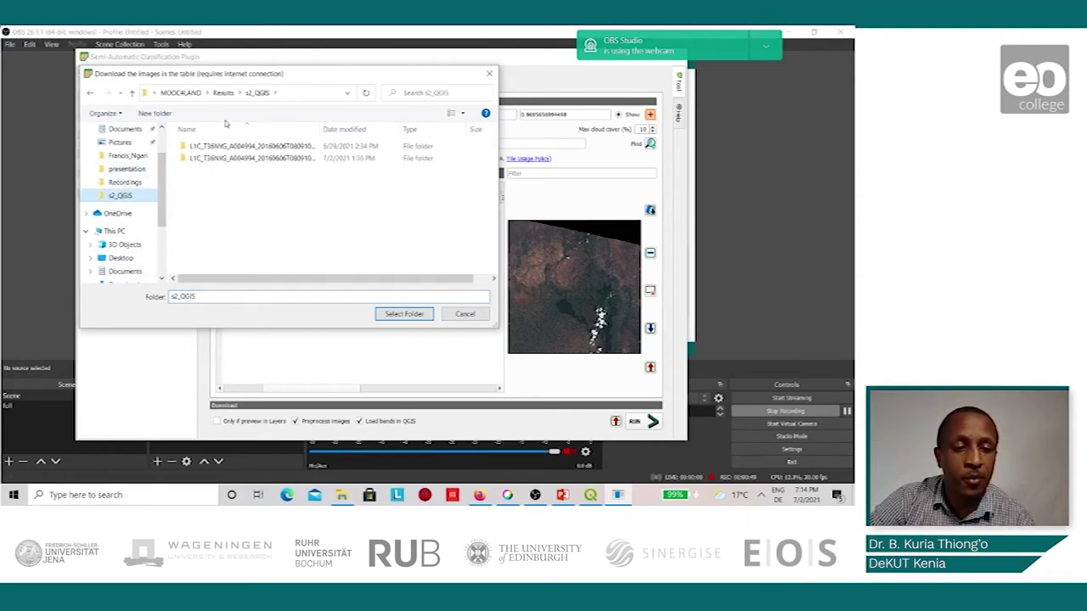
left_click(180, 93)
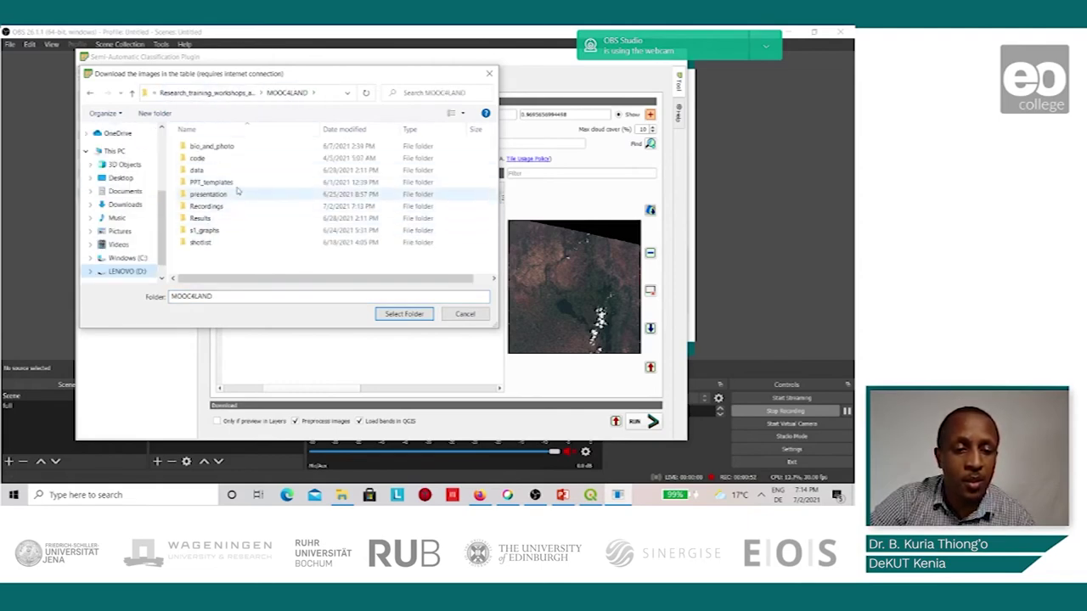
left_click(208, 92)
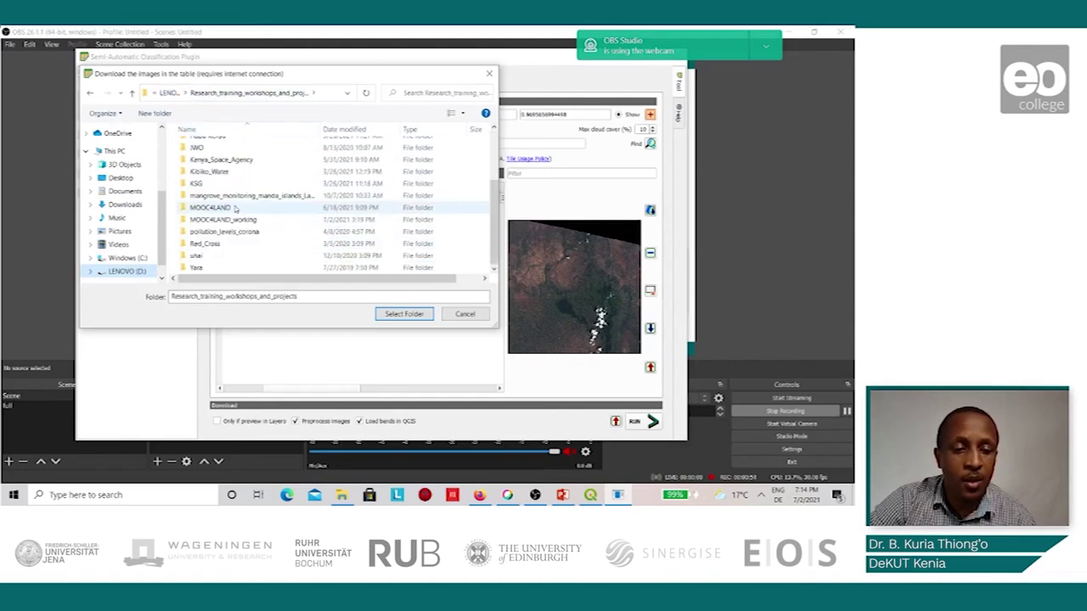
double_click(242, 221)
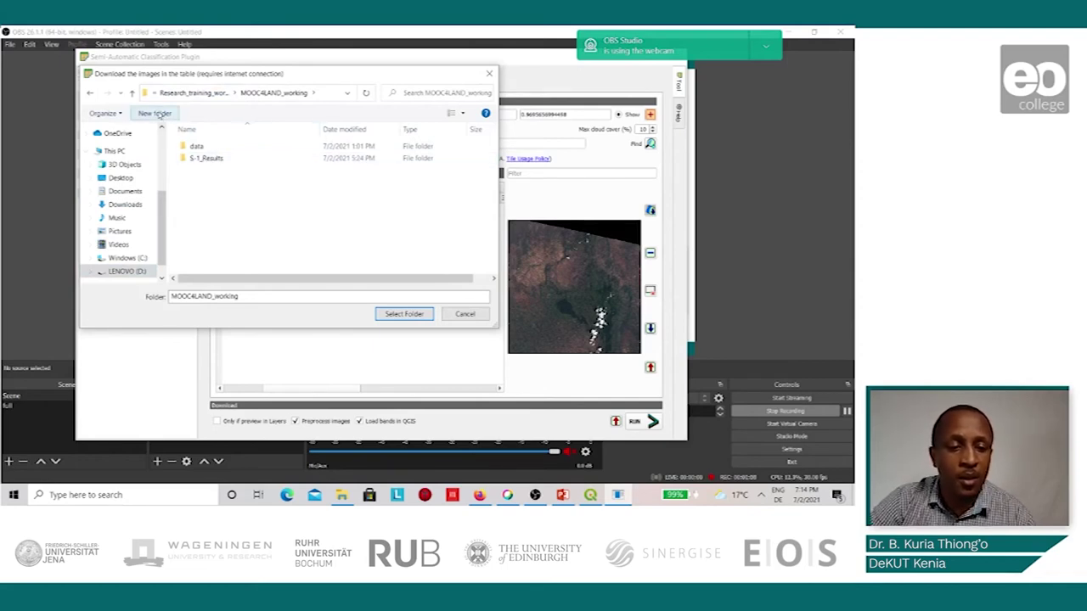
left_click(161, 114)
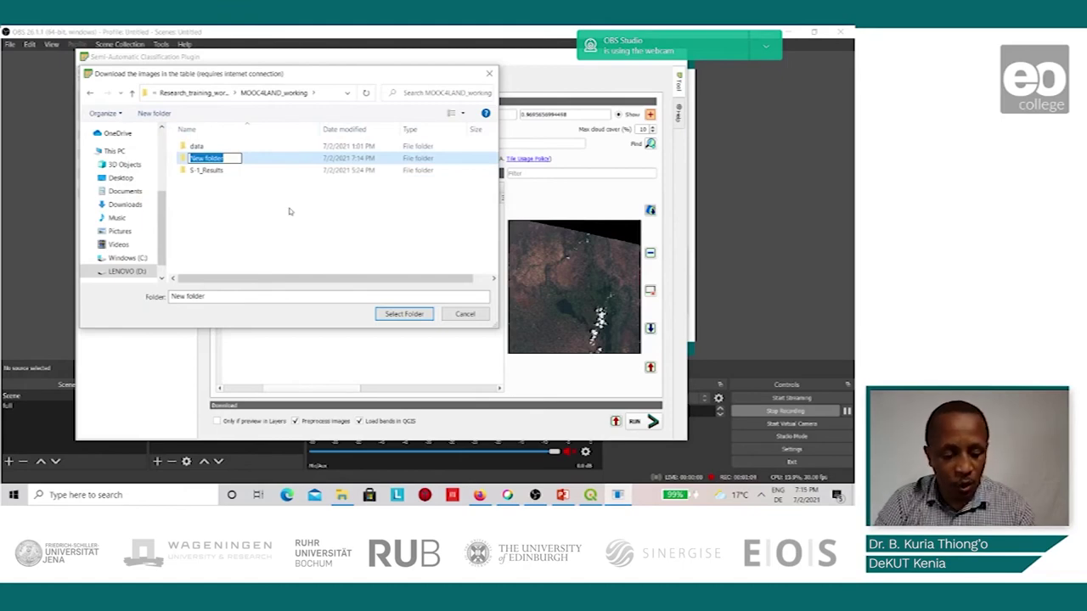
type("S-2")
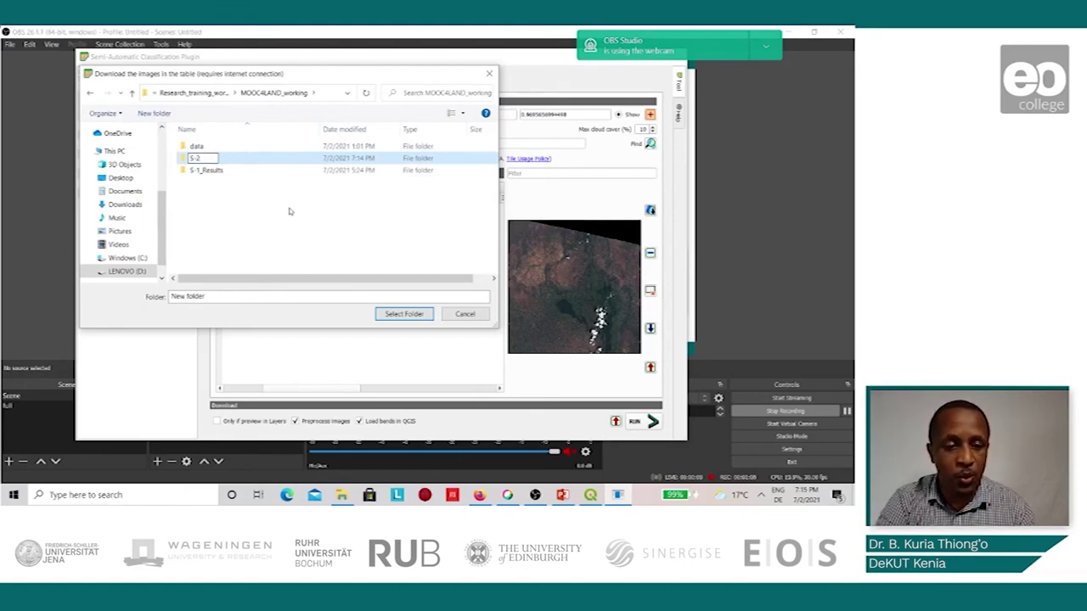
type("_Resu")
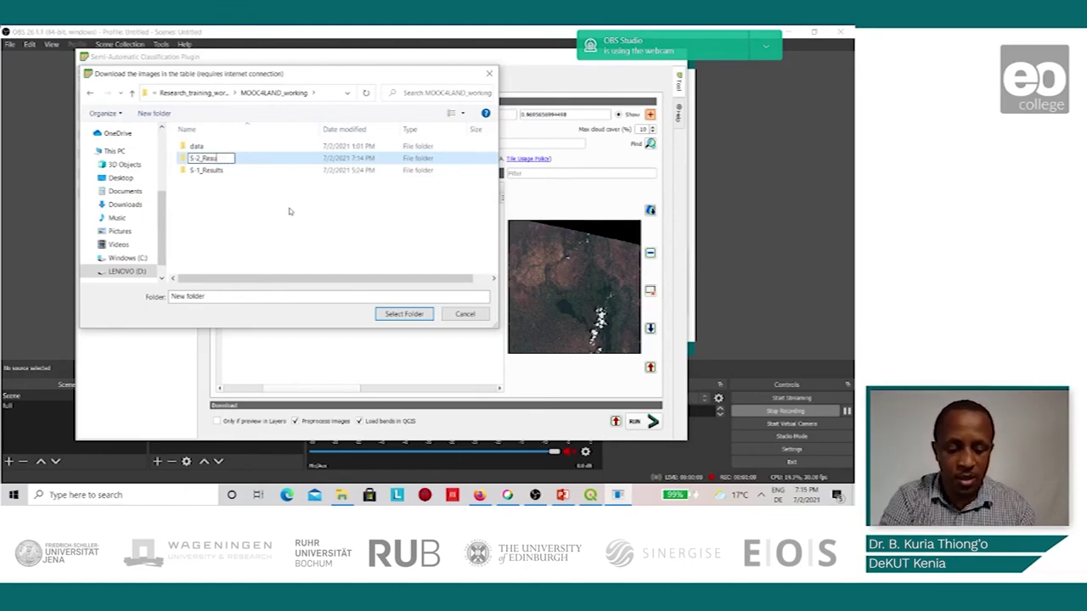
type("lts")
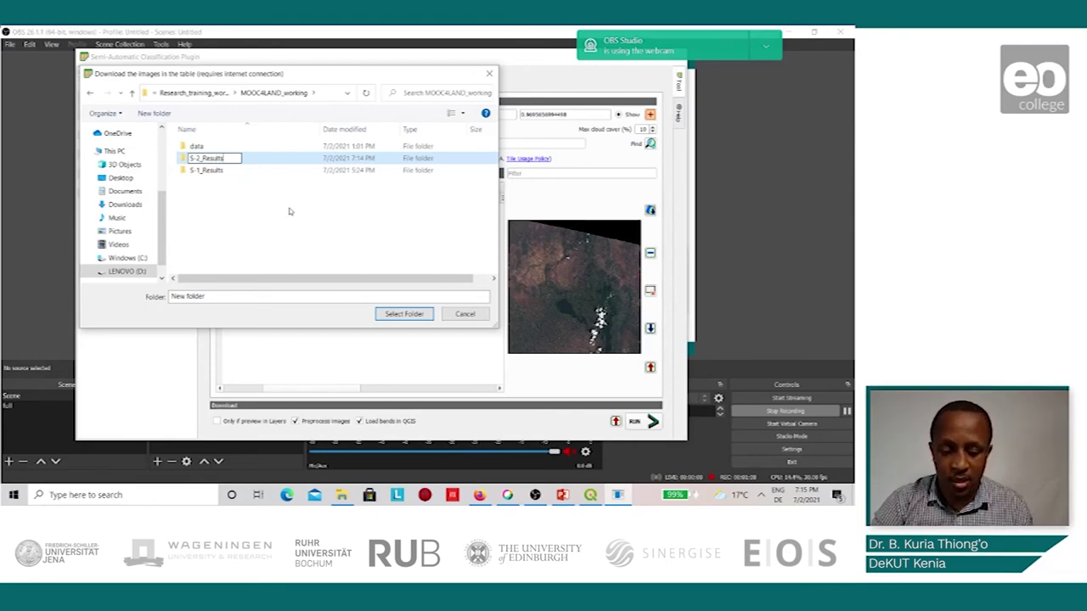
key("Return")
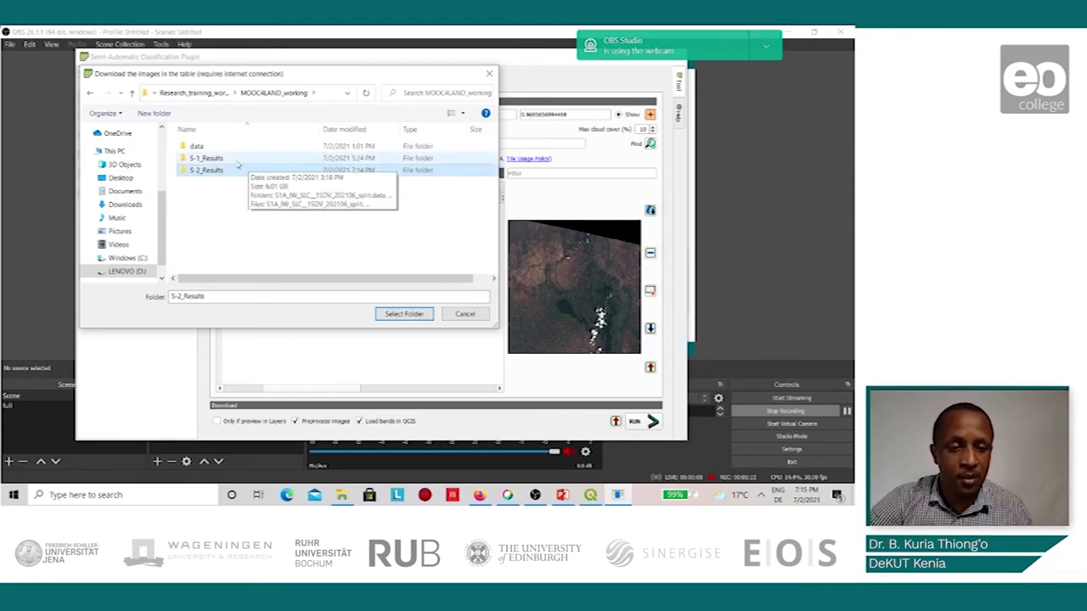
left_click(398, 314)
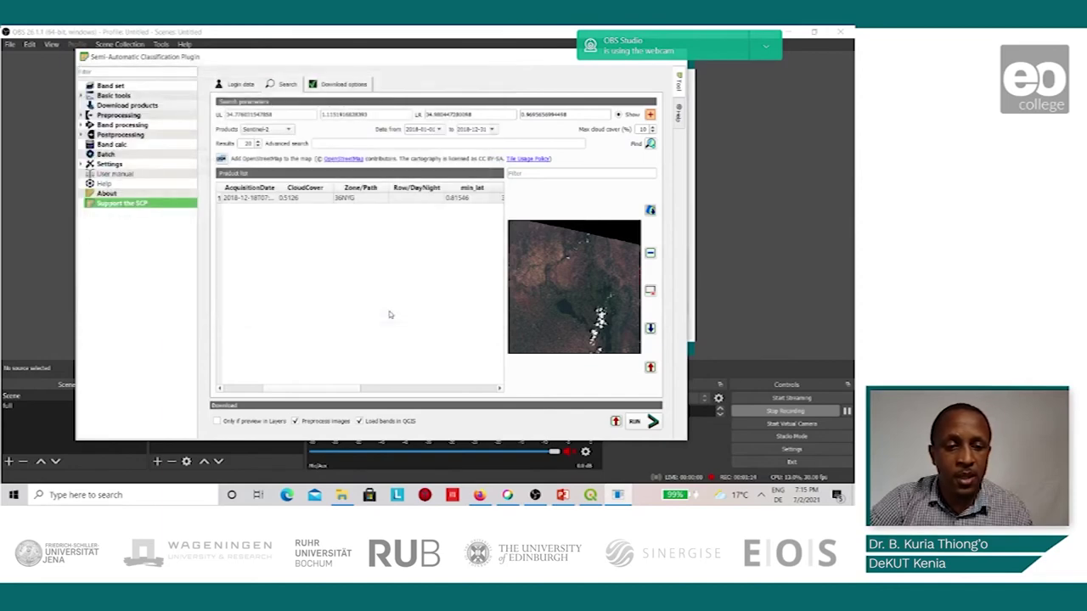
Download and preprocess the 2018-12-18 image, then close the plugin window.
left_click(635, 422)
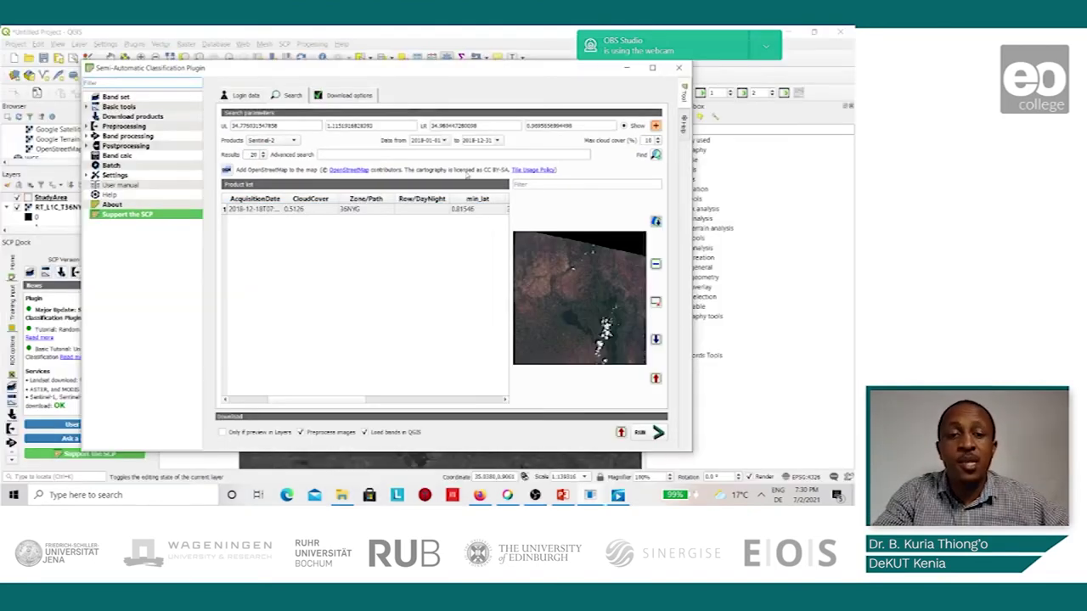
left_click_drag(450, 72, 479, 52)
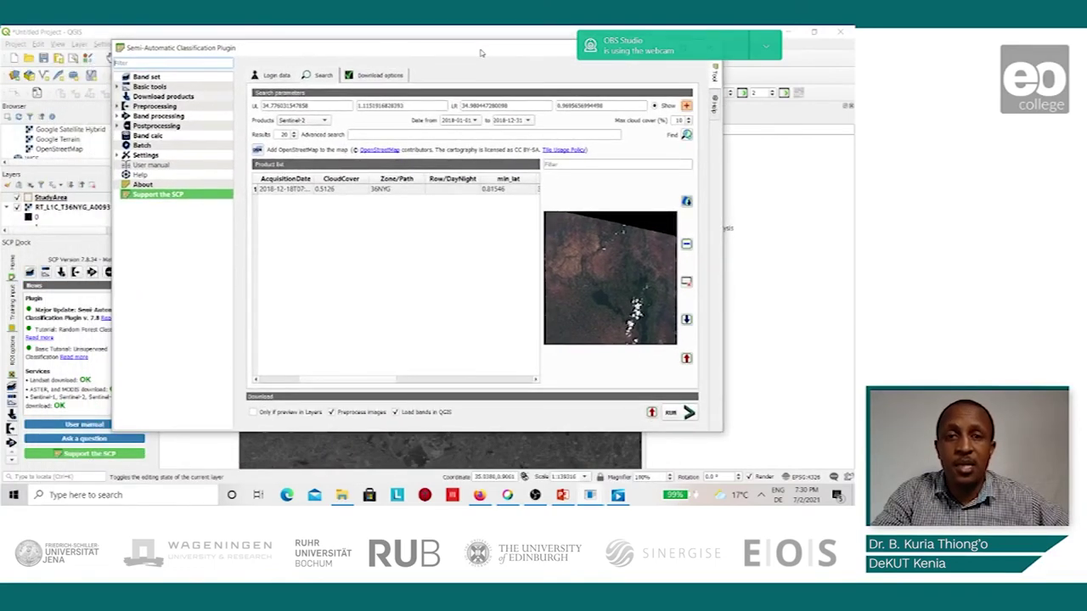
left_click_drag(480, 53, 424, 86)
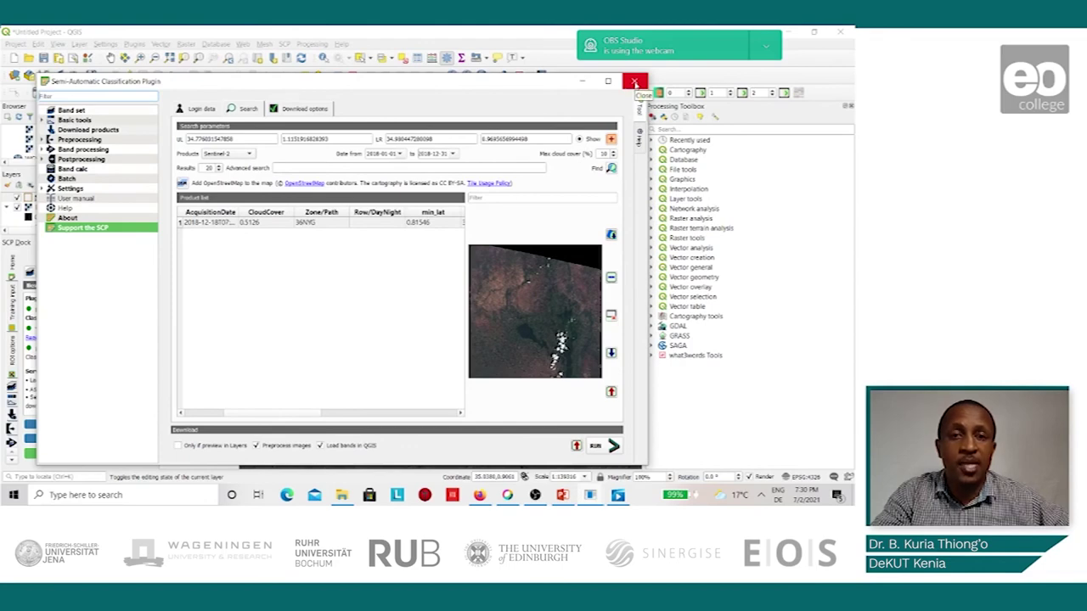
left_click(634, 82)
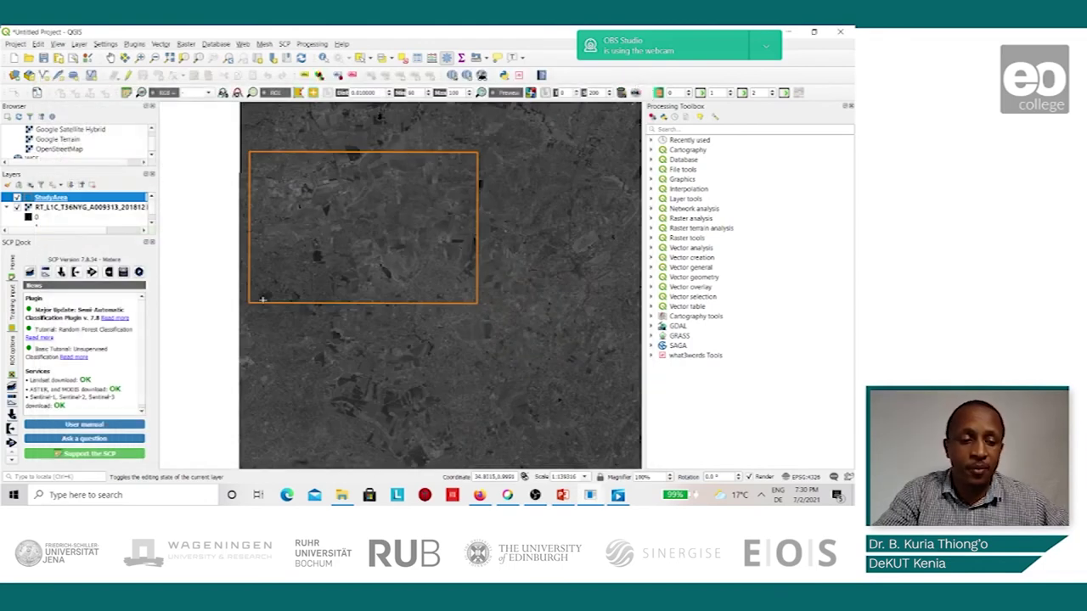
Hide the top band raster layer and toggle the StudyArea outline off and on.
scroll(325, 286, "down", 1)
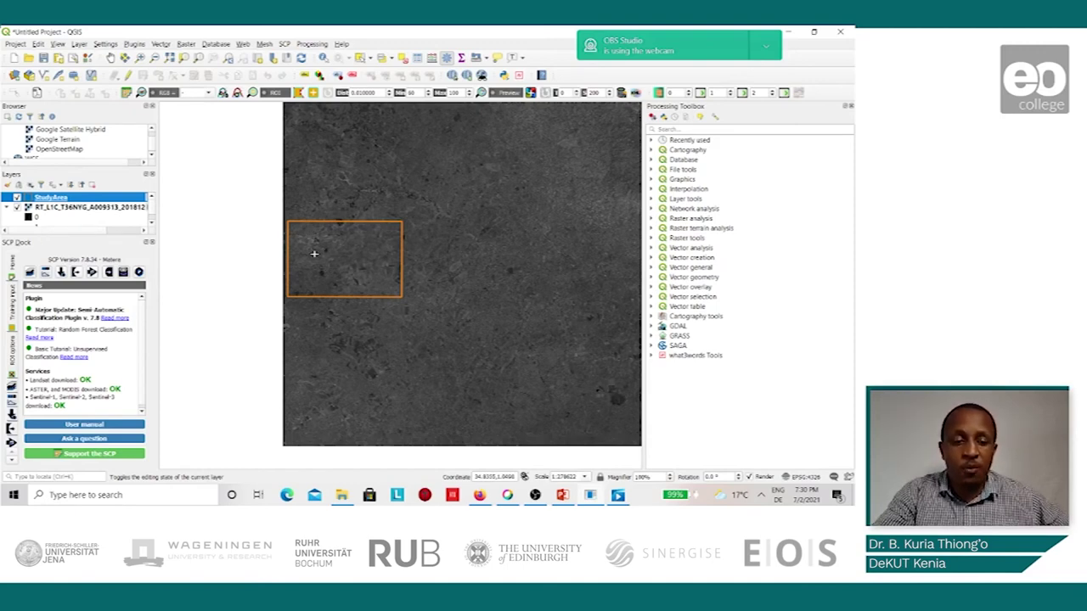
scroll(314, 253, "up", 1)
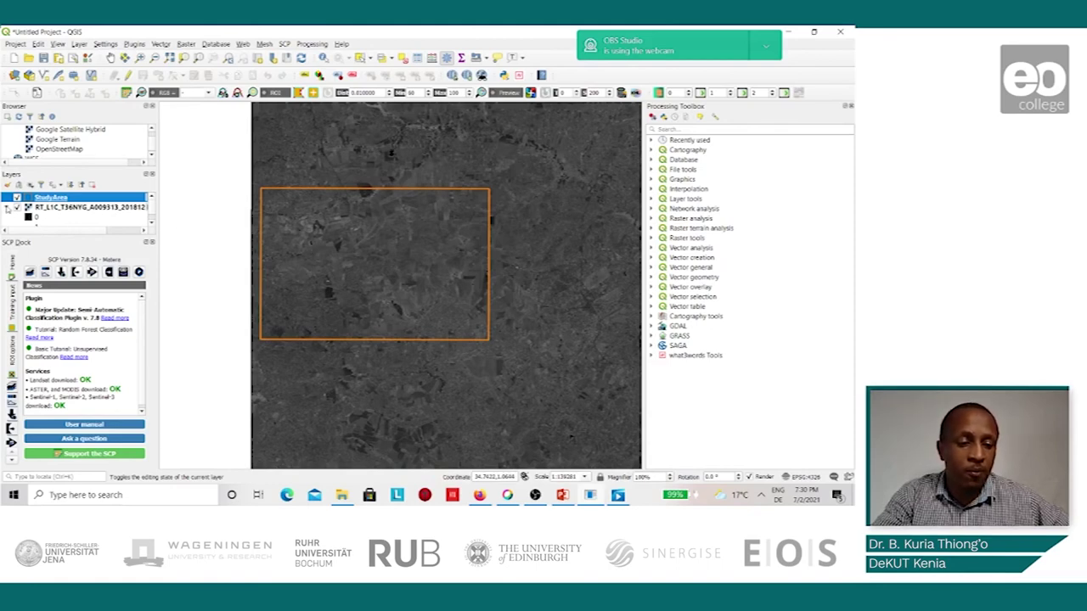
left_click(17, 207)
left_click(17, 198)
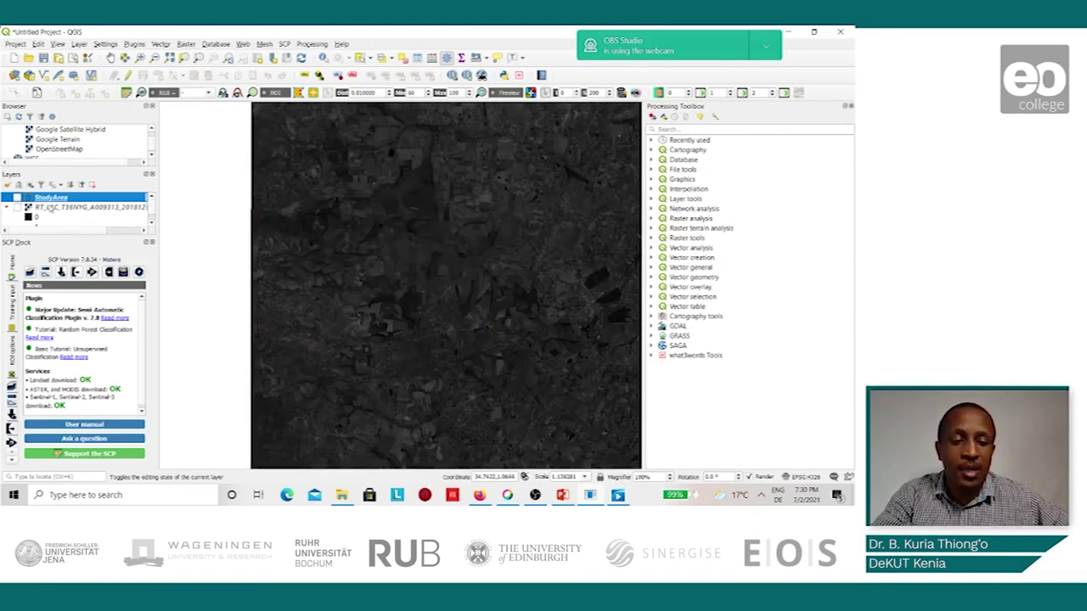
left_click(17, 198)
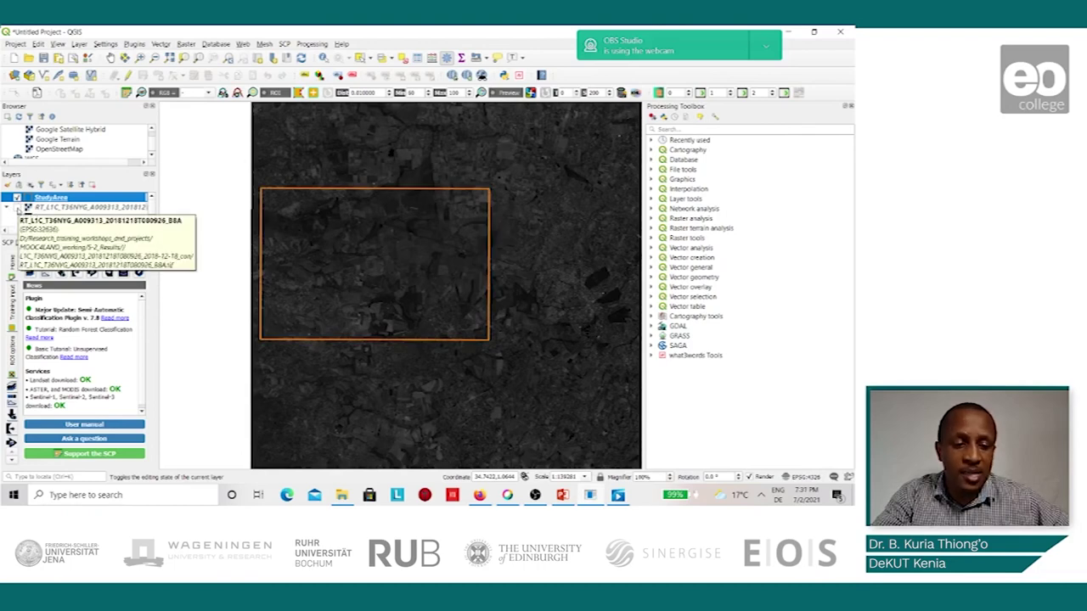
Expand and collapse the band layers' legends in the Layers panel to list all bands.
left_click(7, 207)
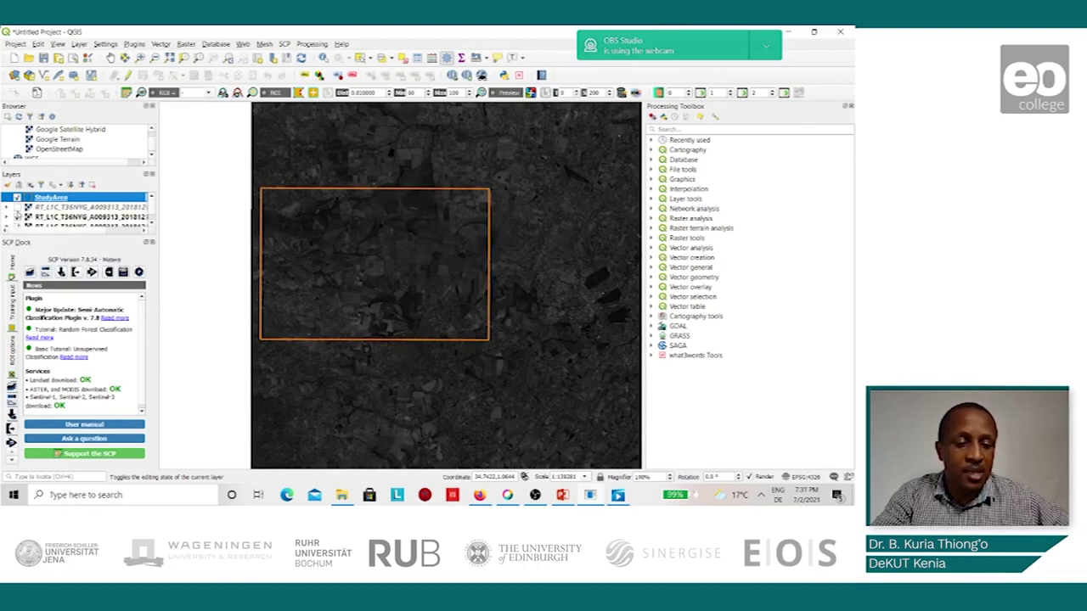
left_click(6, 218)
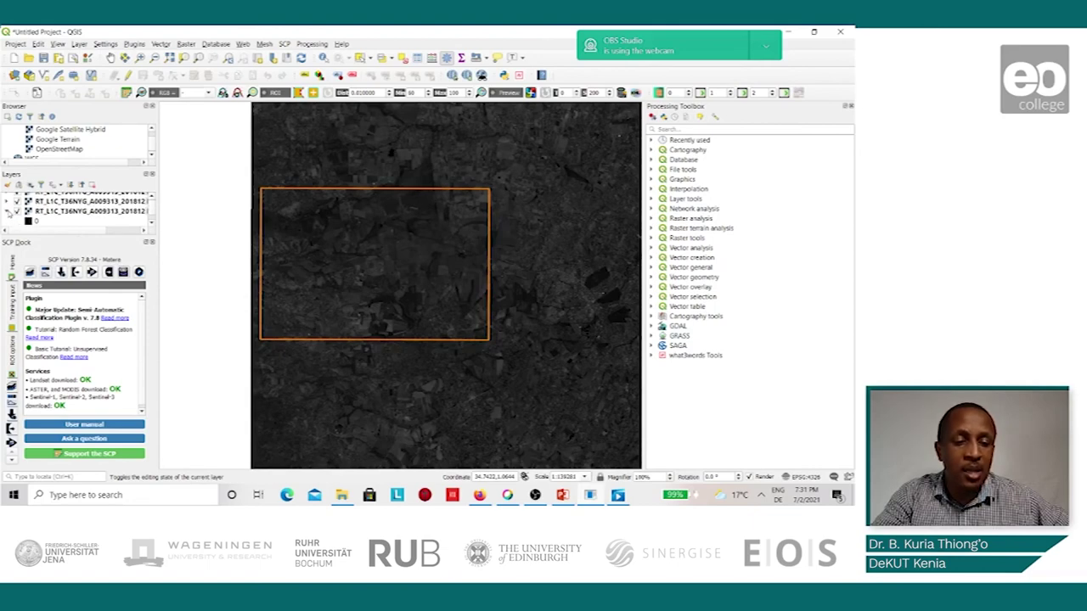
left_click(8, 212)
left_click(8, 221)
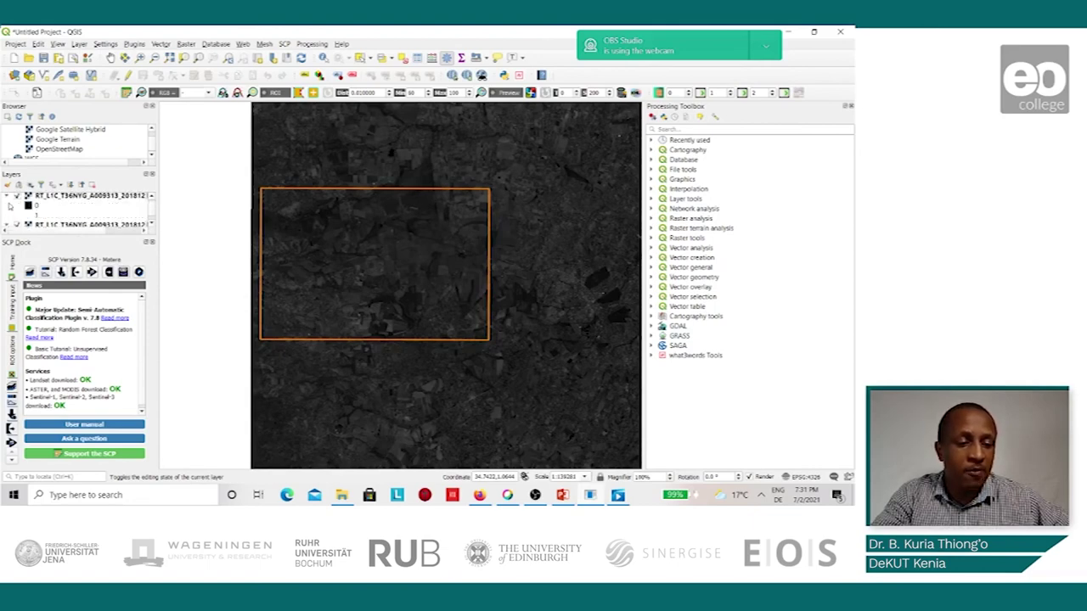
left_click(9, 207)
left_click(8, 206)
left_click(8, 216)
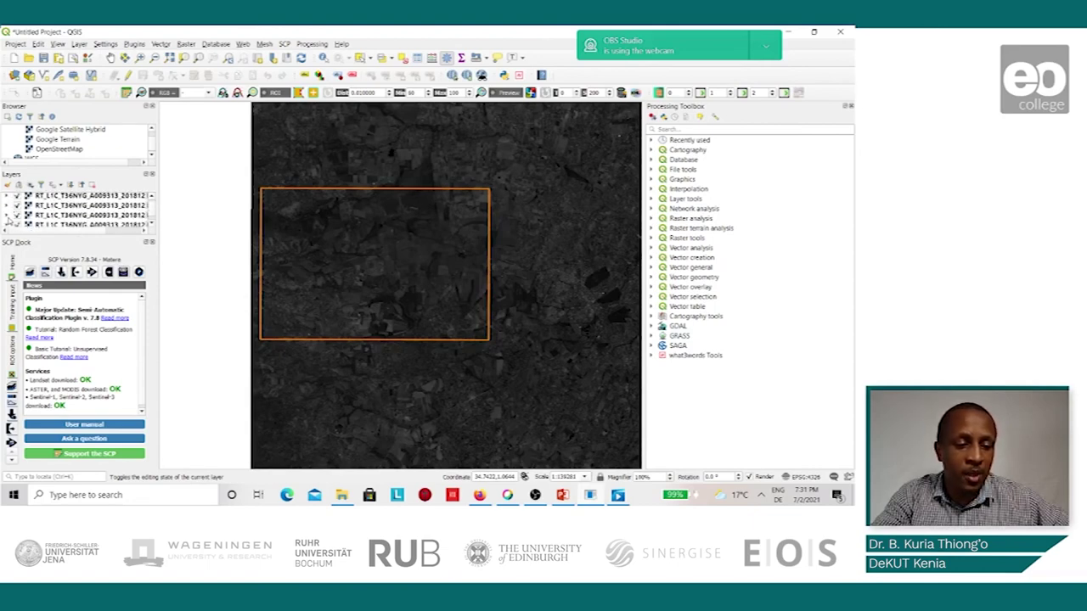
left_click(8, 204)
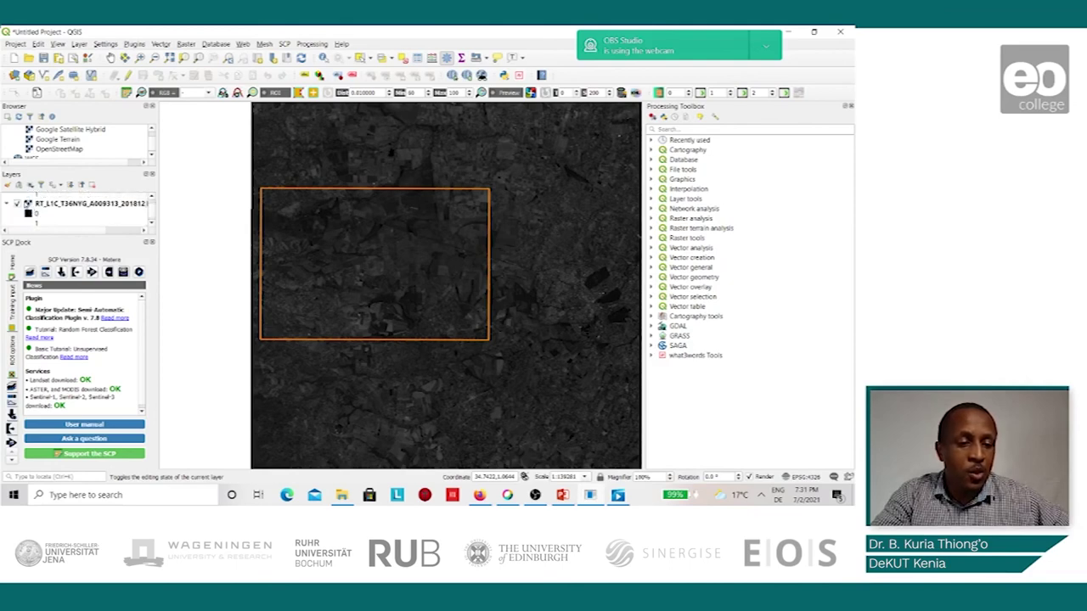
left_click(8, 207)
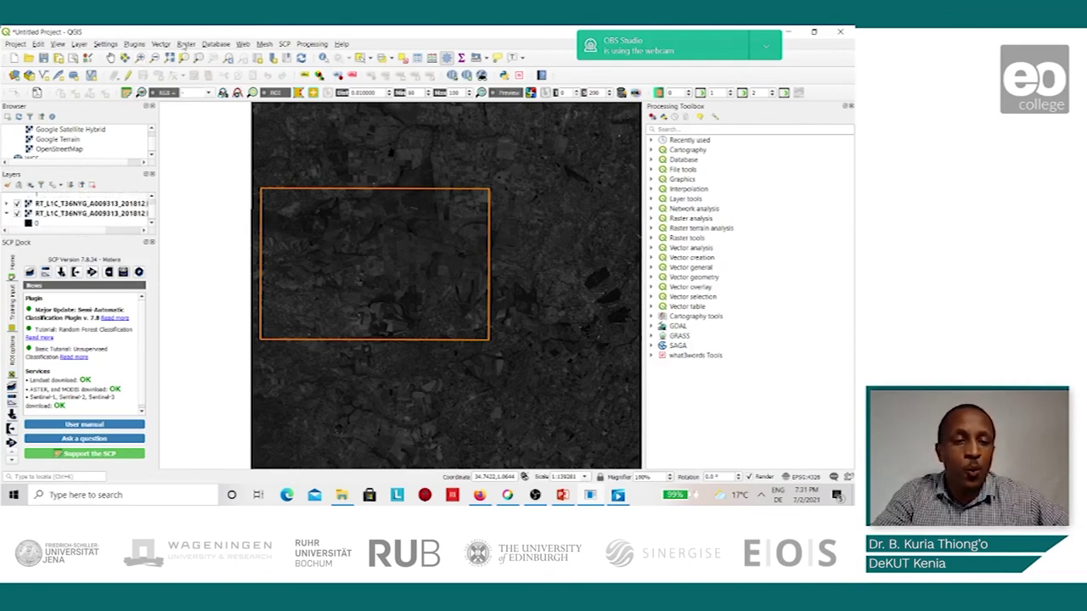
Open the Build Virtual Raster tool from the Raster > Miscellaneous menu.
left_click(186, 44)
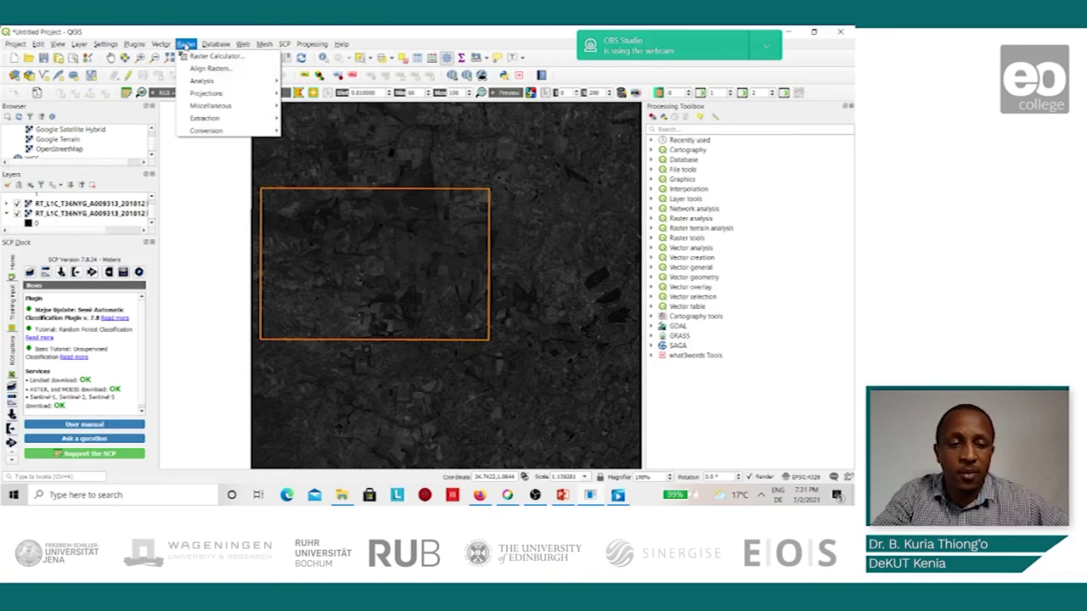
mouse_move(208, 107)
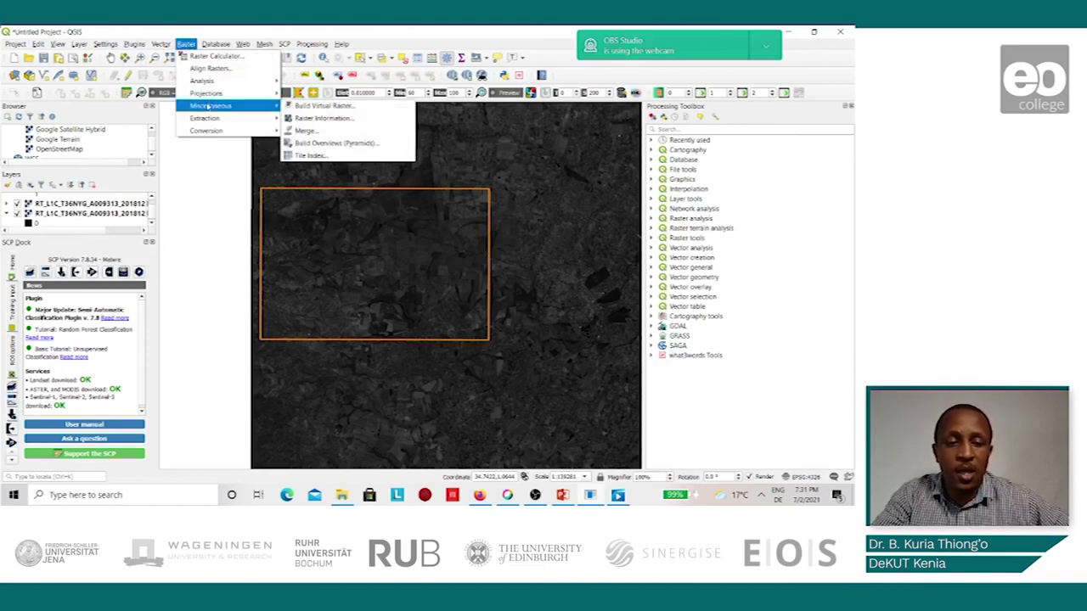
left_click(310, 107)
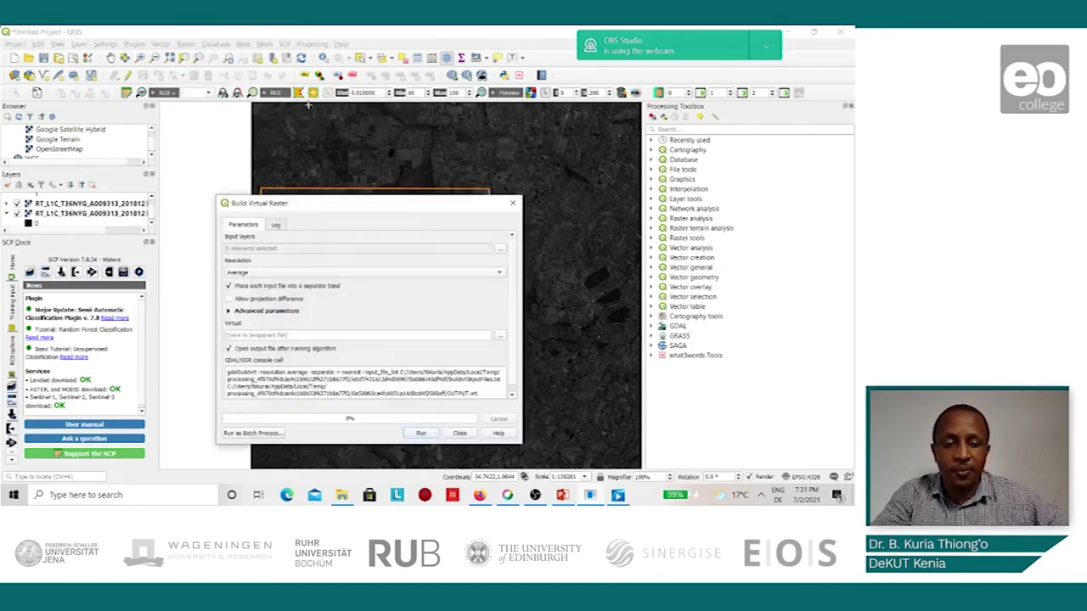
left_click_drag(378, 208, 427, 143)
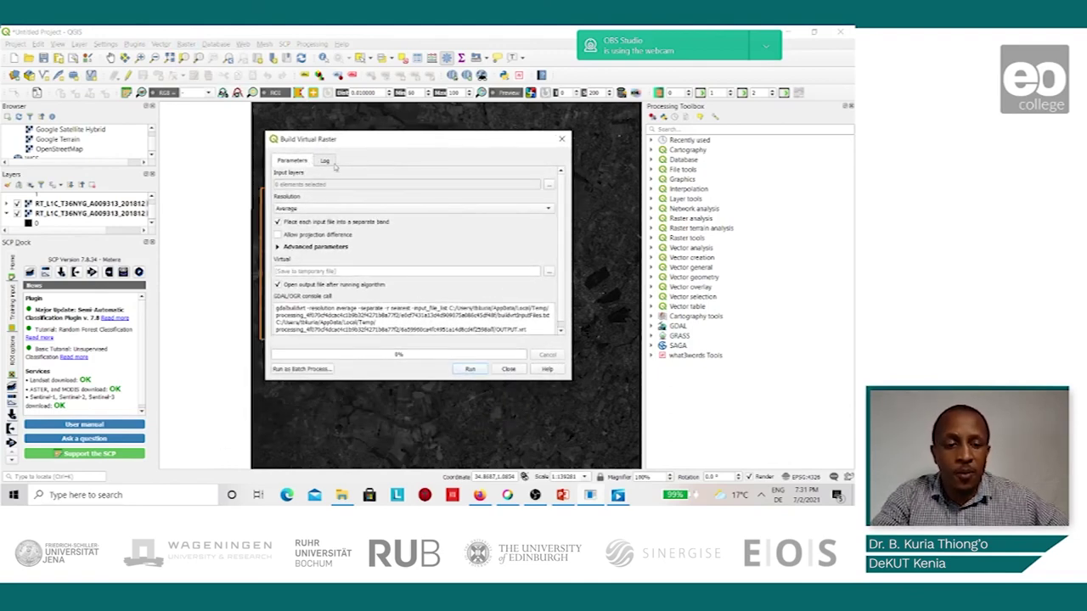
left_click_drag(354, 141, 346, 126)
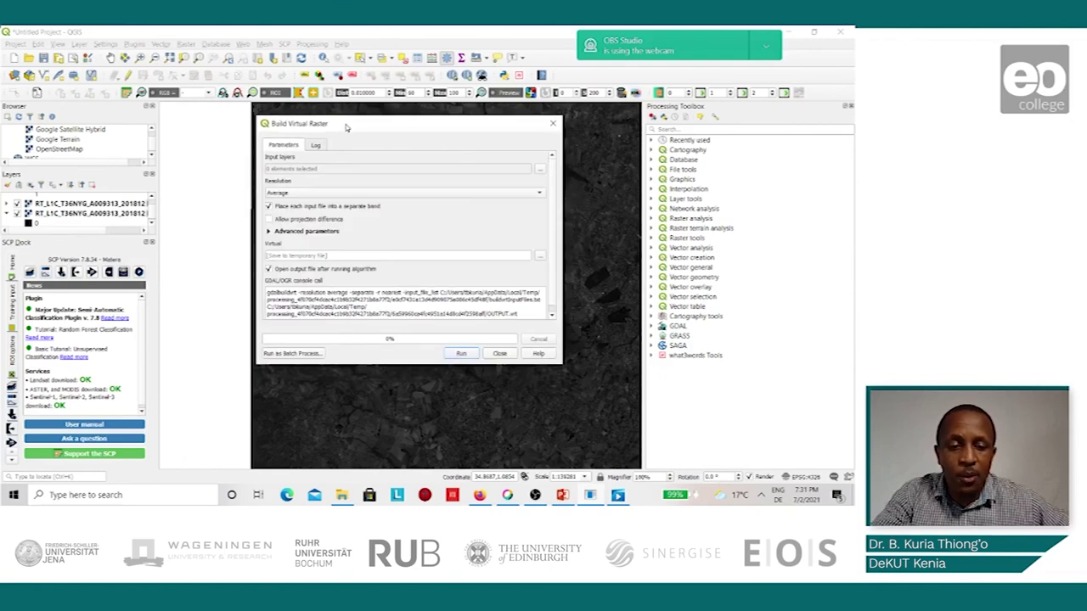
Select the B02, B03 and B04 band layers as the tool's input layers.
left_click(541, 170)
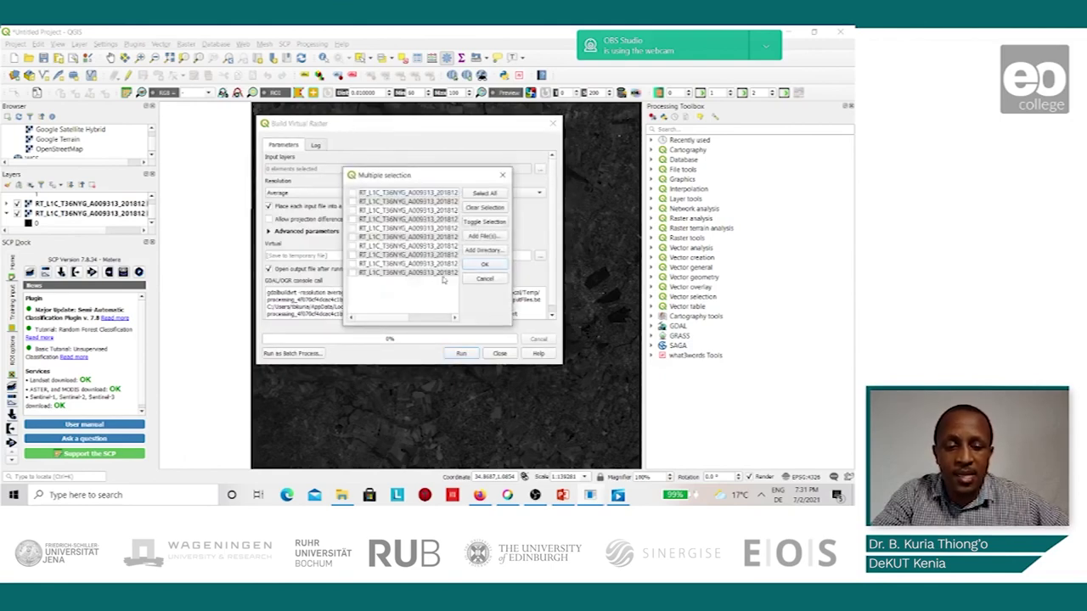
mouse_move(399, 320)
left_mouse_down()
mouse_move(444, 319)
mouse_move(383, 323)
left_mouse_up()
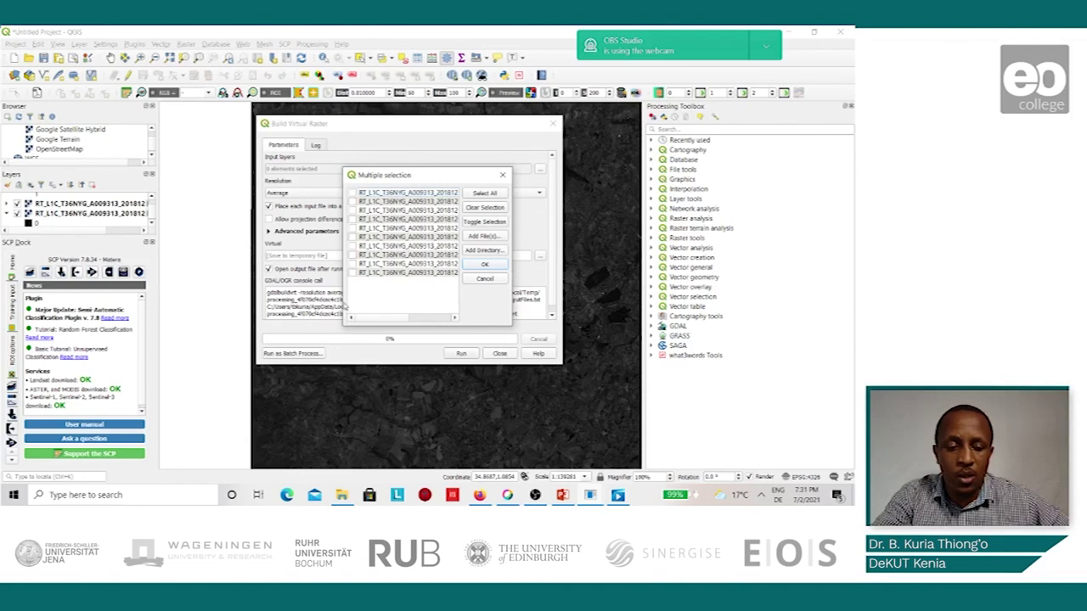
mouse_move(393, 319)
left_mouse_down()
mouse_move(441, 321)
mouse_move(387, 322)
left_mouse_up()
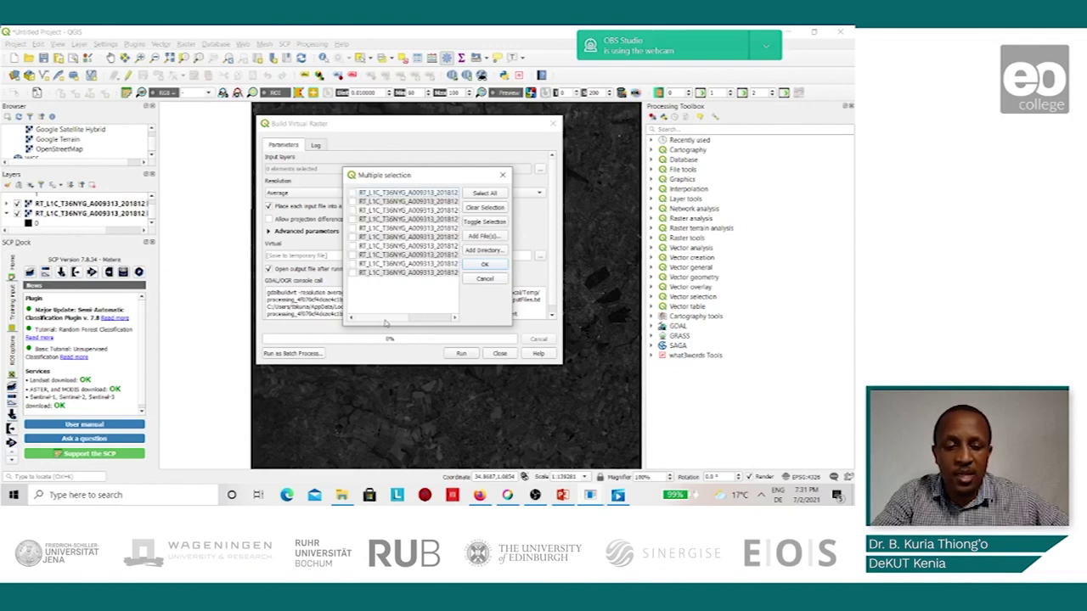
left_click(352, 193)
left_click(352, 202)
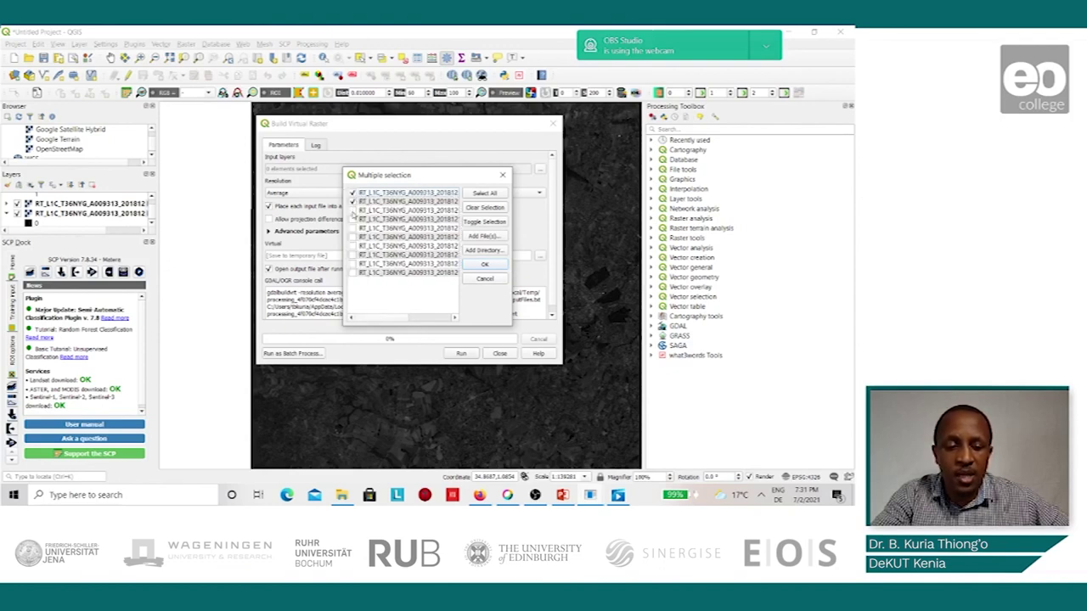
left_click(353, 209)
left_click_drag(368, 317, 391, 321)
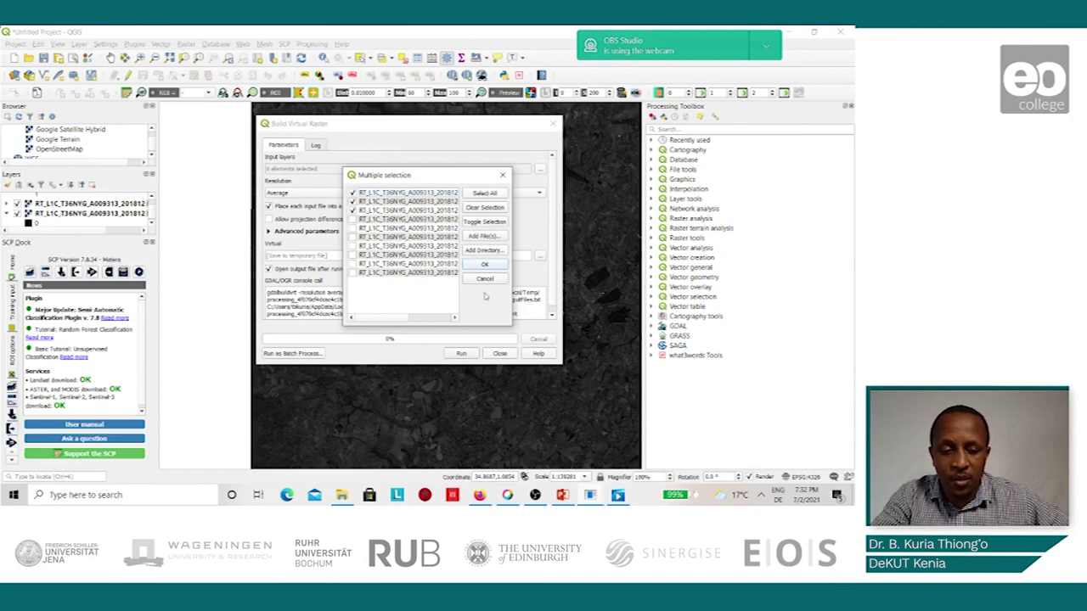
left_click(486, 265)
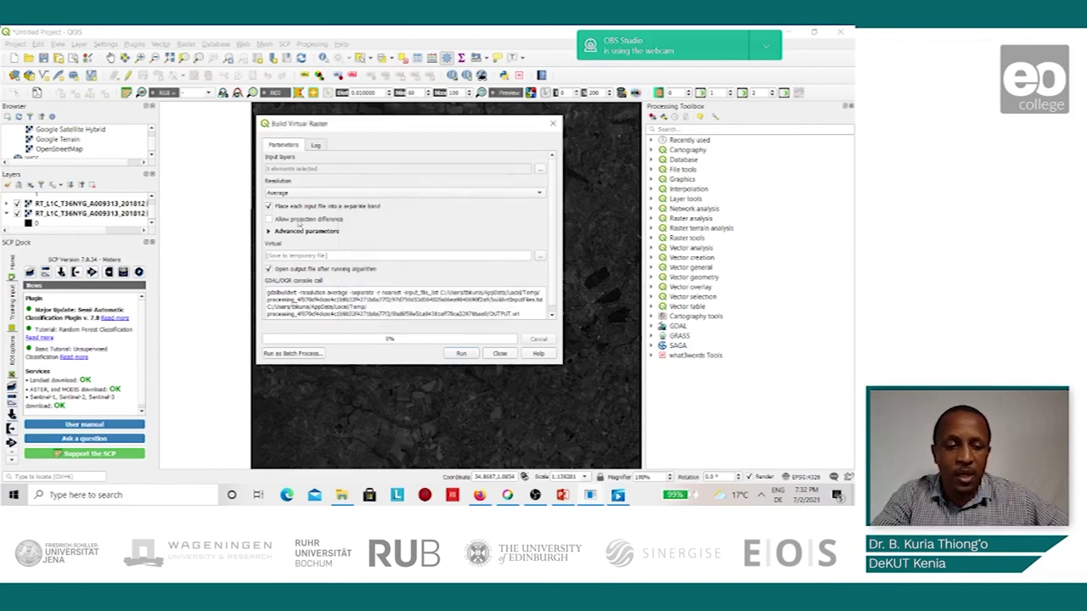